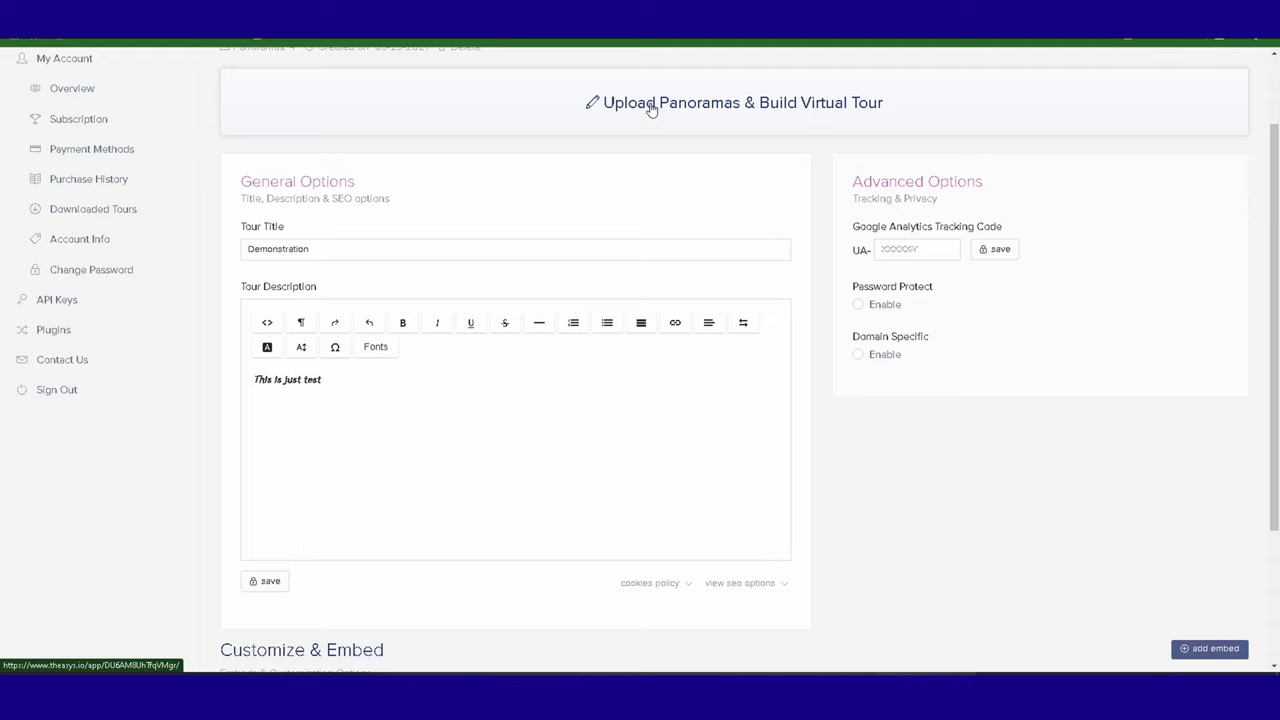
Step: Open the Demonstration tour in the panorama editor, check the panorama context menus, and show the tour info (4 panoramas, 26 hotspots)
left_click(723, 105)
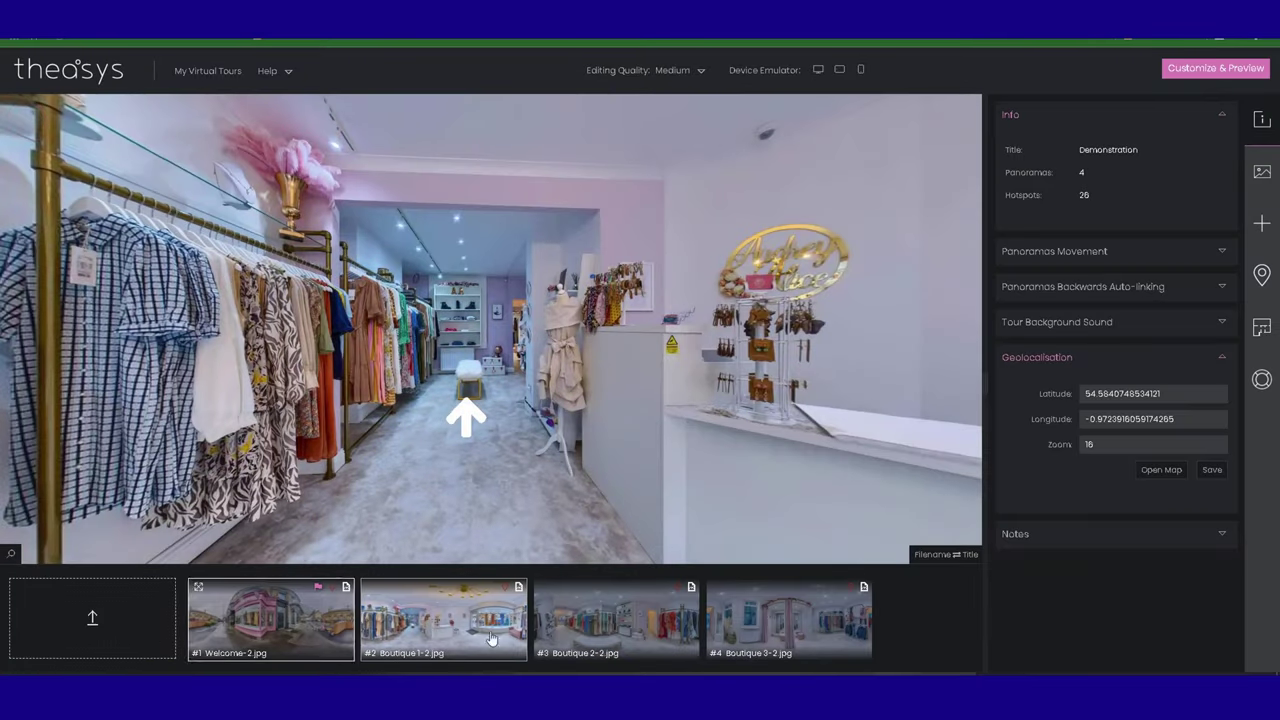
right_click(240, 630)
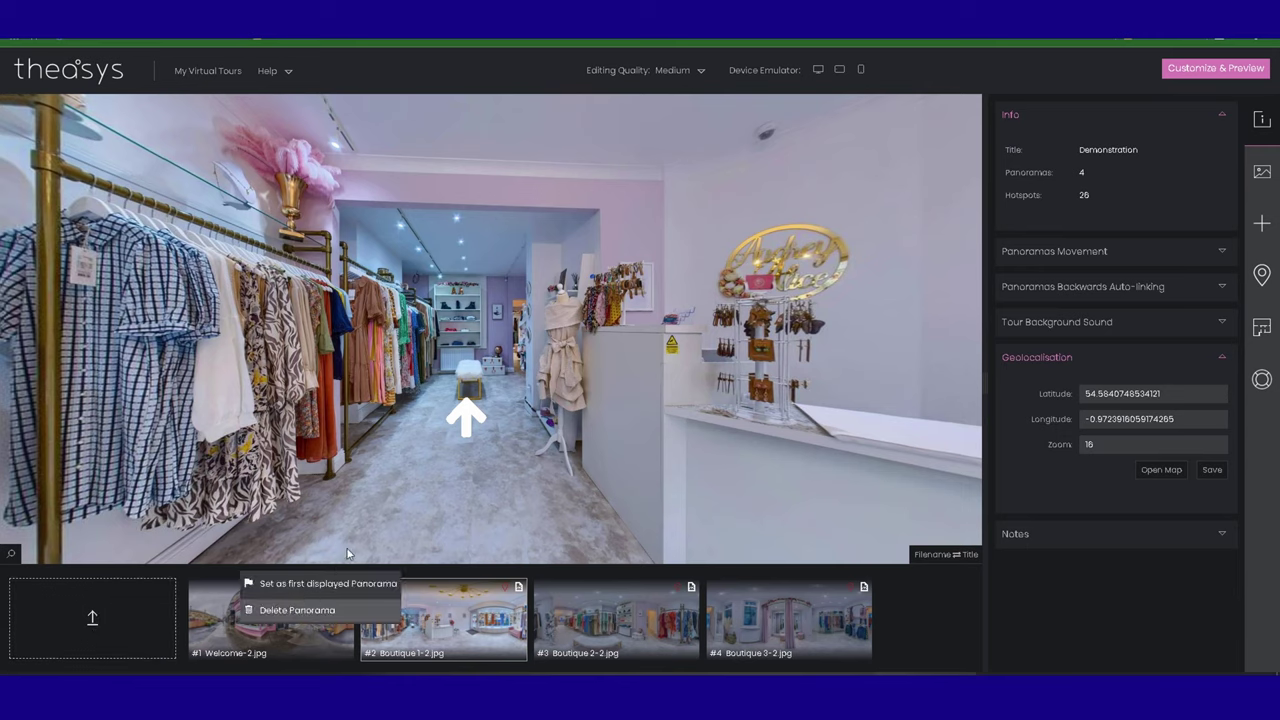
right_click(392, 460)
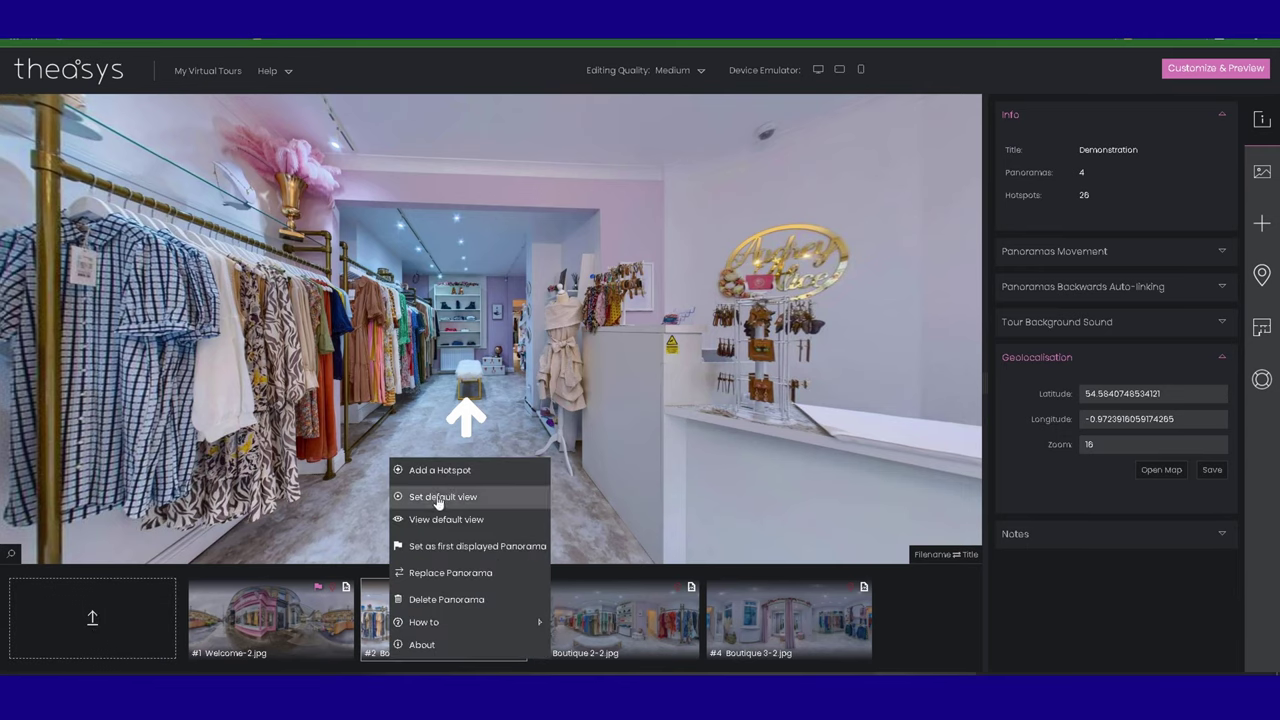
left_click(1263, 120)
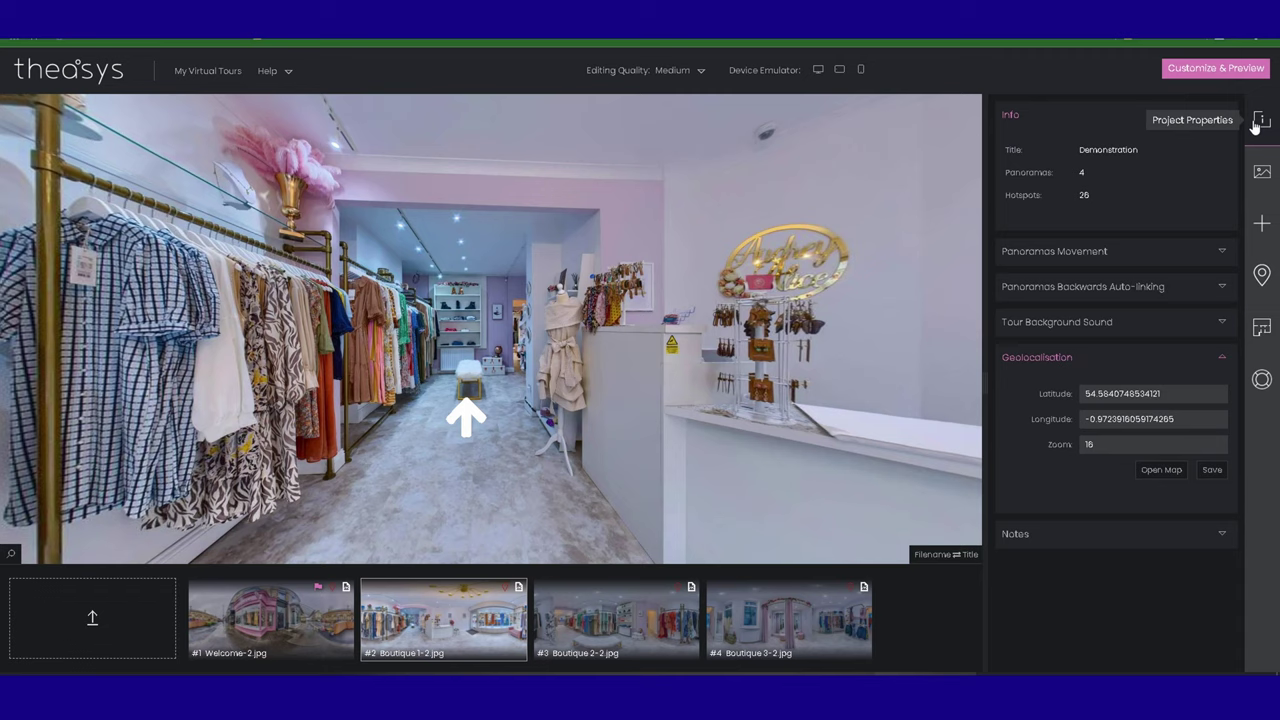
Step: Show the Panoramas Movement and auto-linking settings, then the panorama's Projection & Behavior and Enhance sections
left_click(1100, 266)
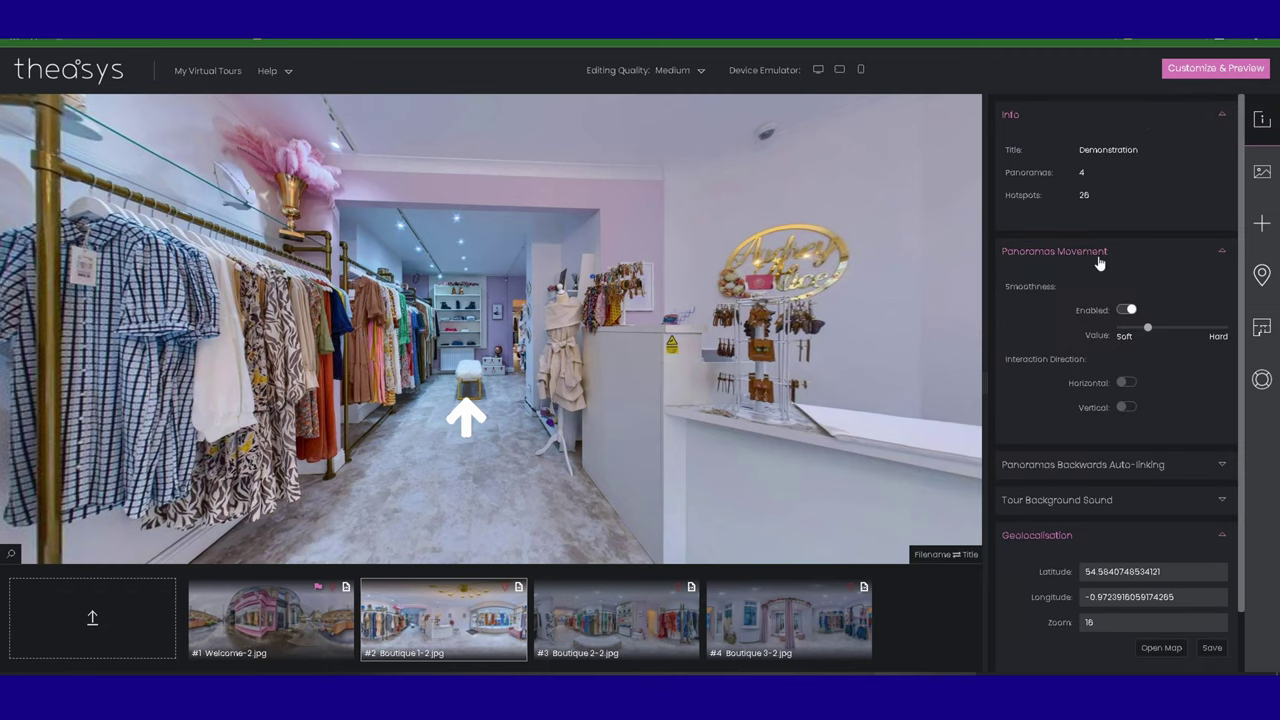
left_click(1110, 468)
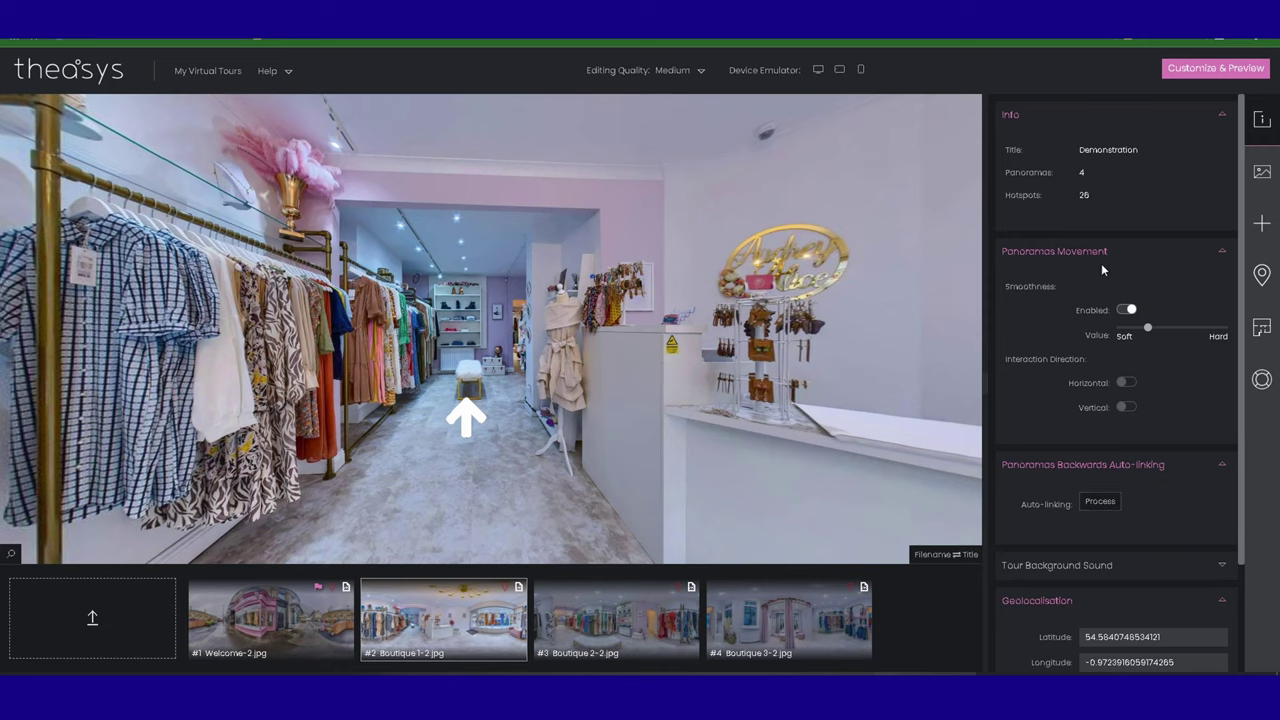
left_click(1263, 173)
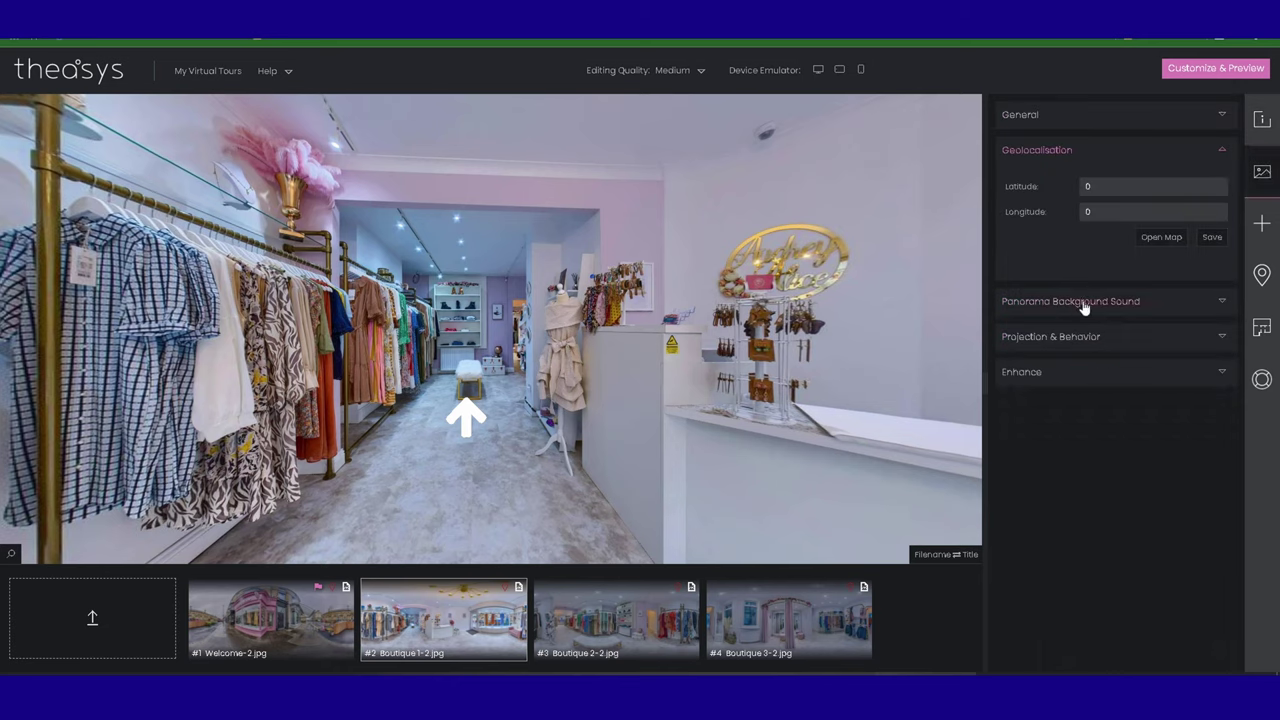
left_click(1166, 333)
scroll(1170, 330, "down", 1)
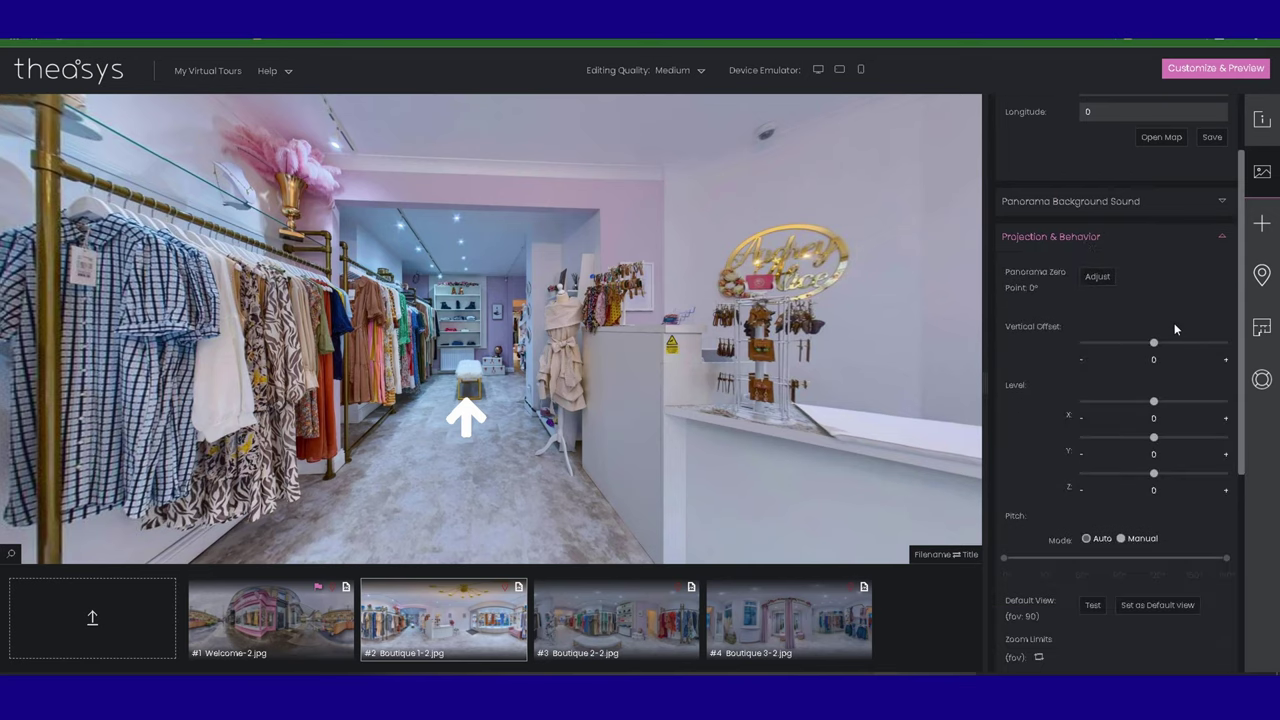
scroll(1150, 502, "down", 1)
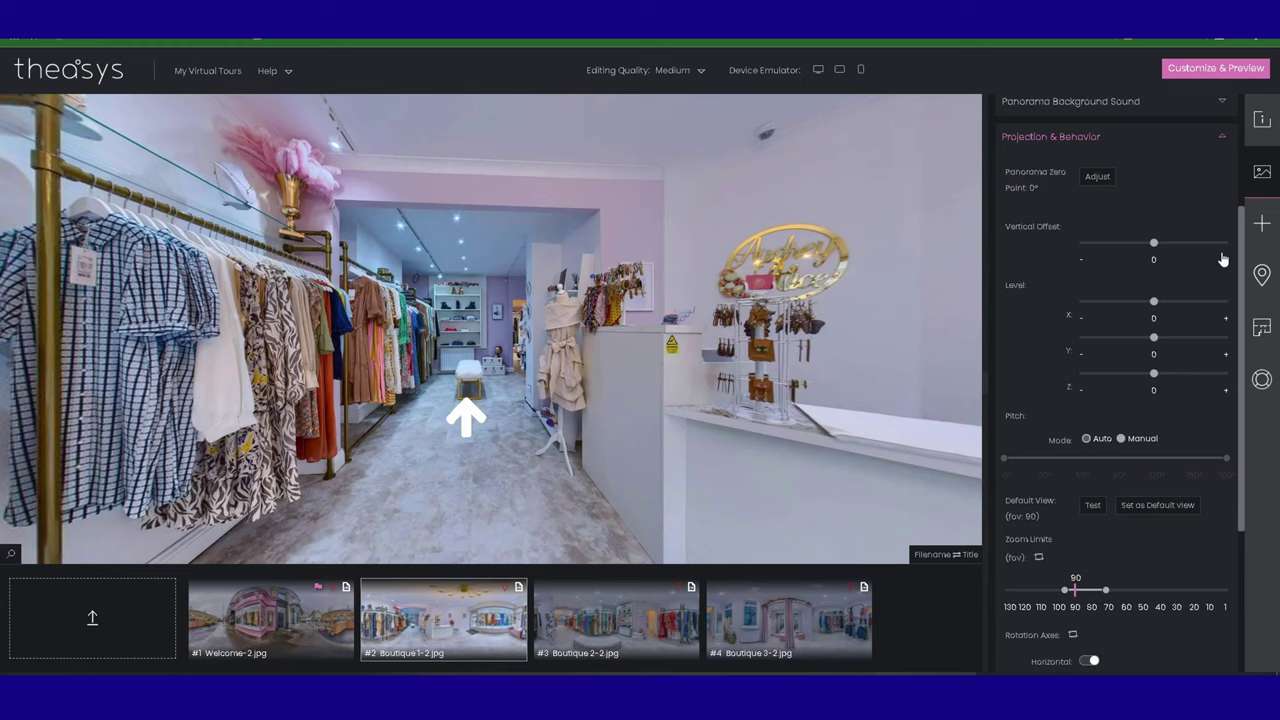
scroll(1181, 366, "down", 2)
scroll(1181, 366, "down", 1)
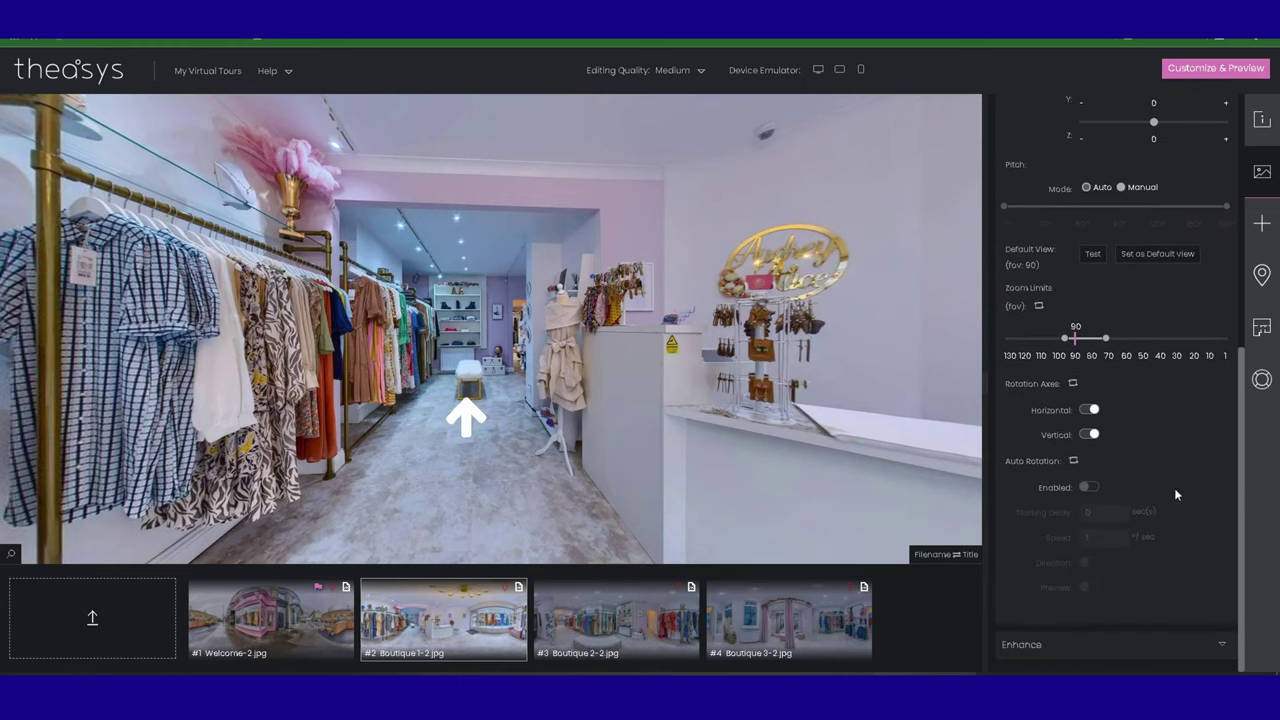
left_click(1222, 645)
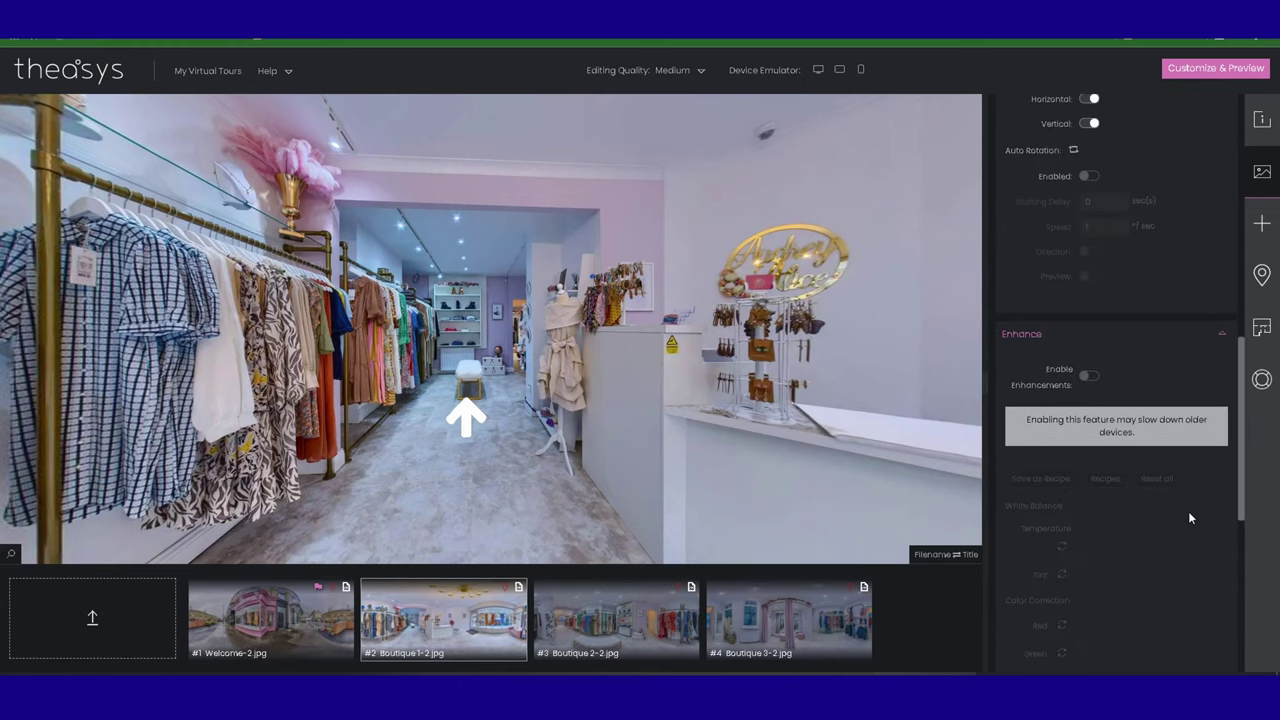
Step: In the hotspots view, load the Welcome-2 storefront panorama and open its arrow hotspot's settings
left_click(1265, 224)
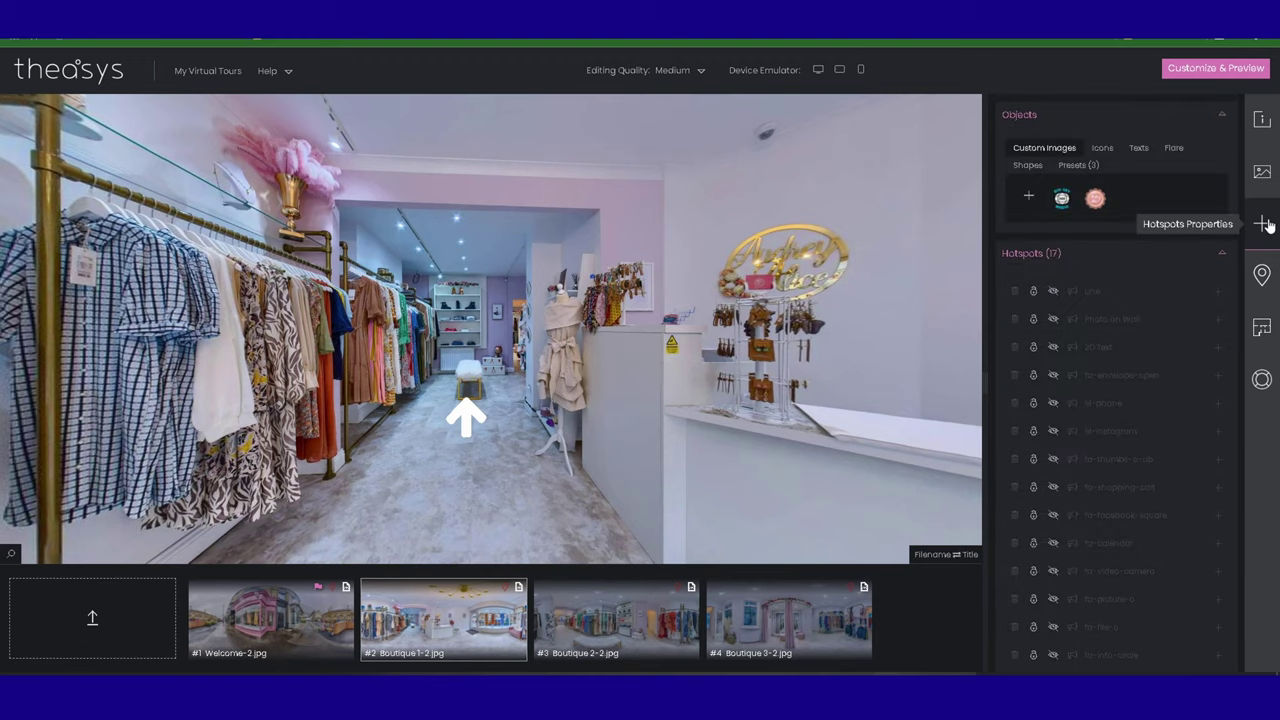
left_click(270, 615)
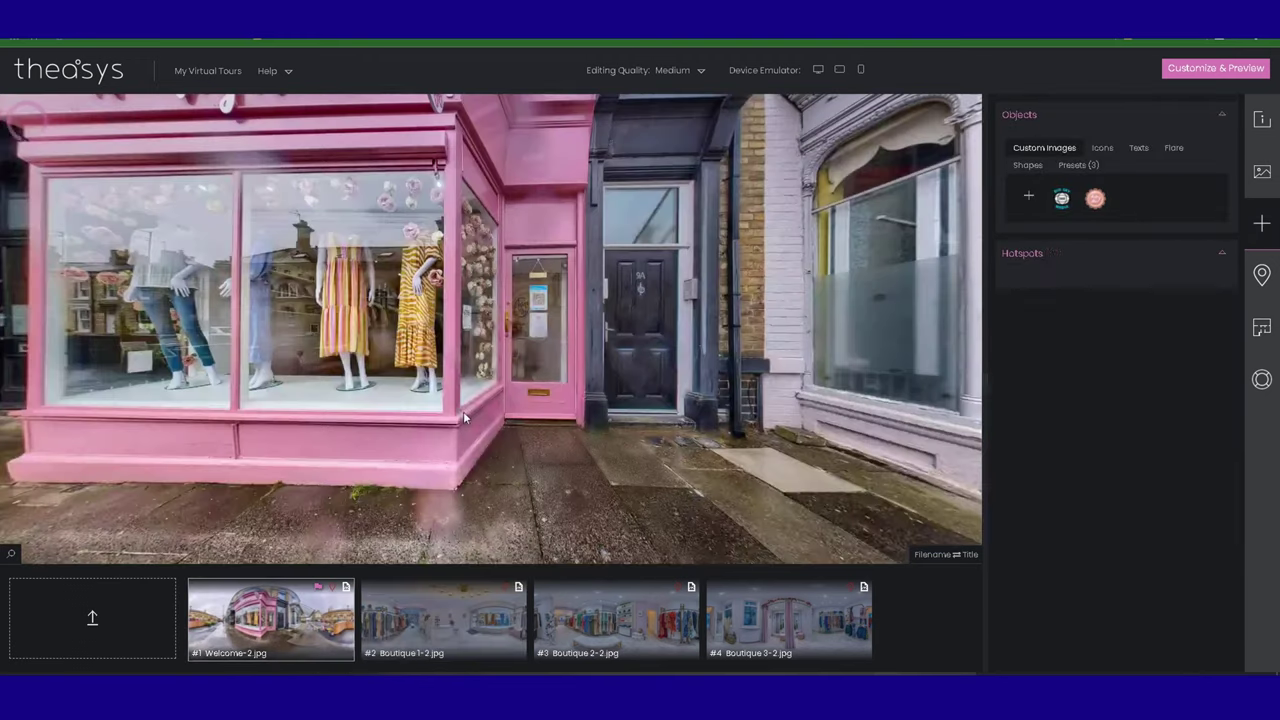
left_click(538, 355)
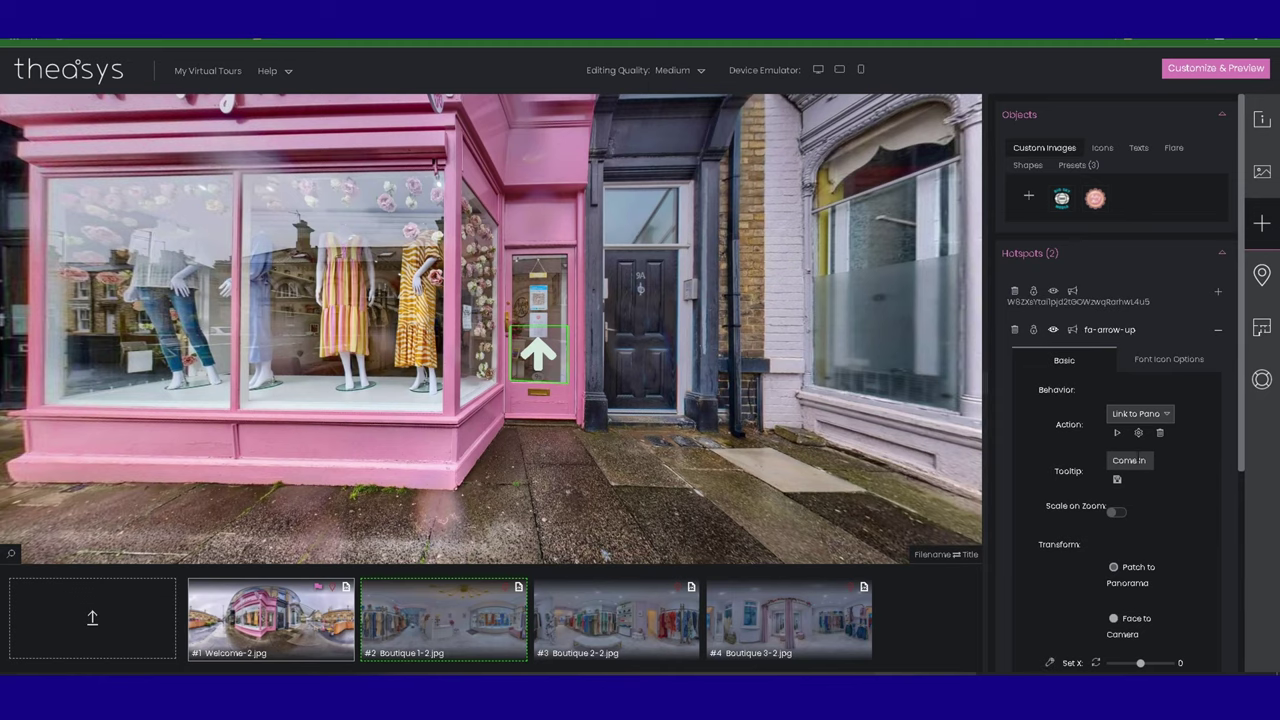
scroll(1137, 466, "down", 5)
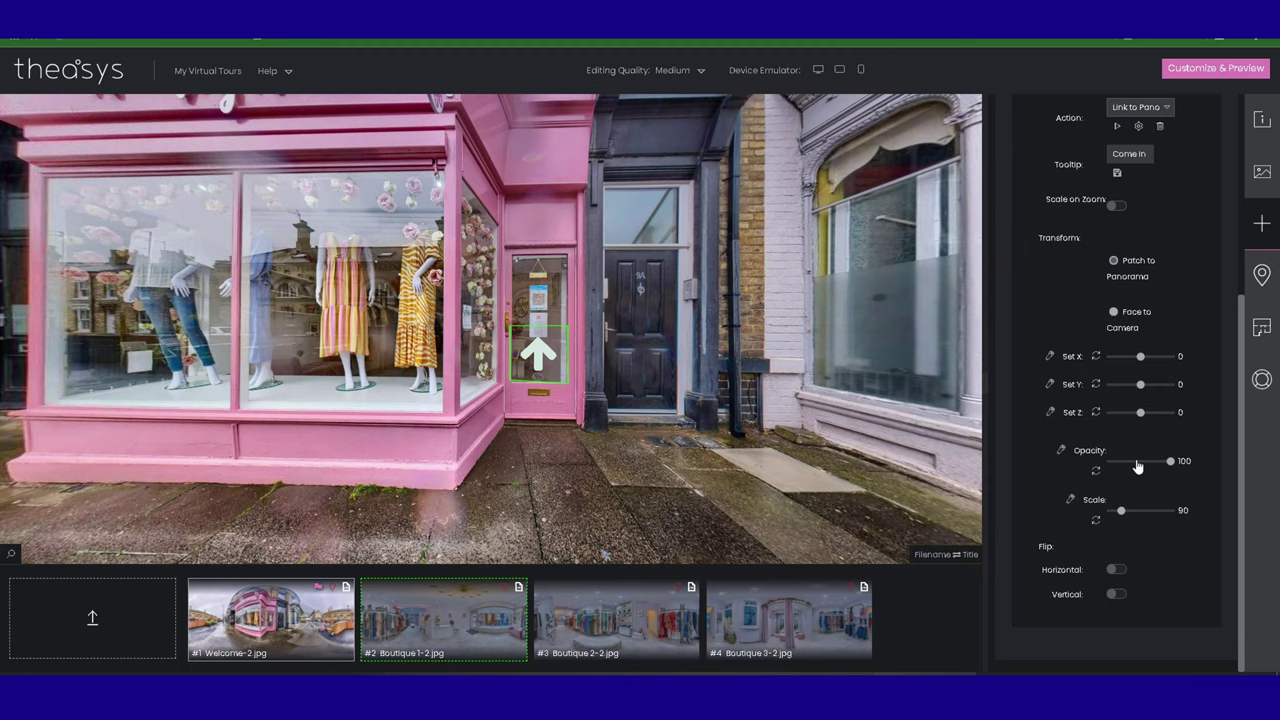
Step: Show the tour's location on the geolocation map from Project Properties
left_click(1262, 274)
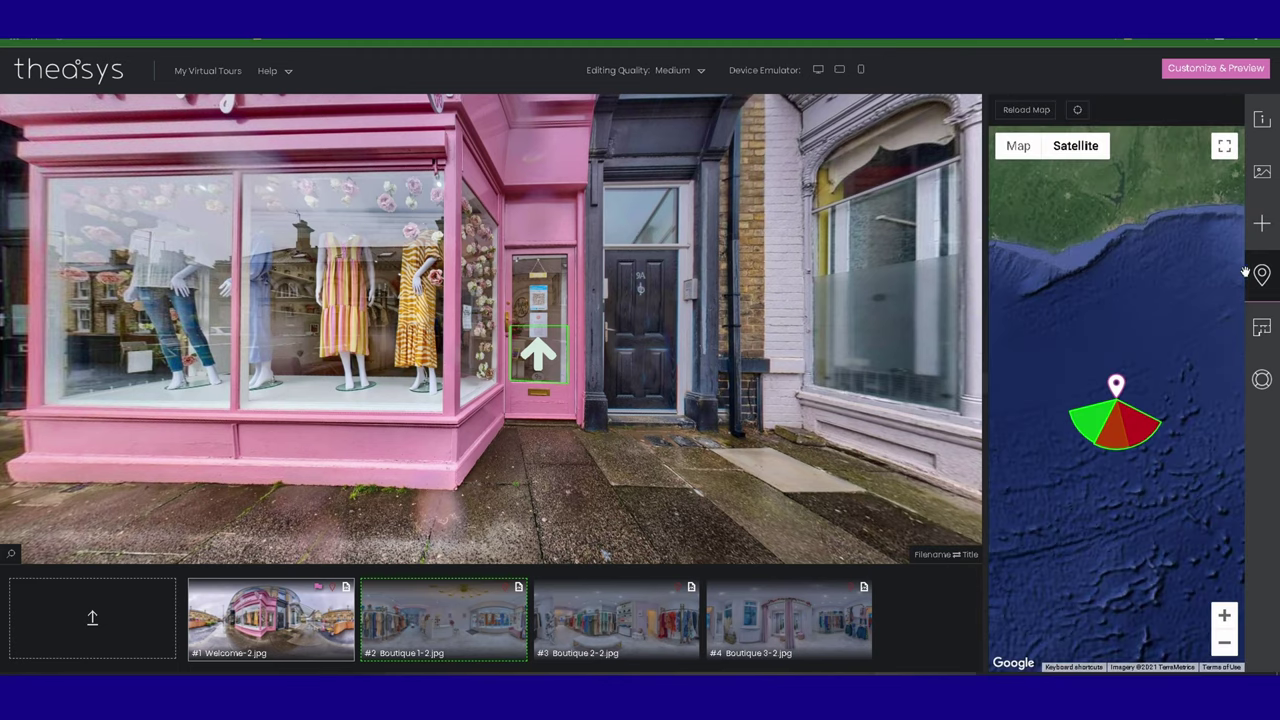
left_click(1262, 120)
scroll(1189, 443, "down", 3)
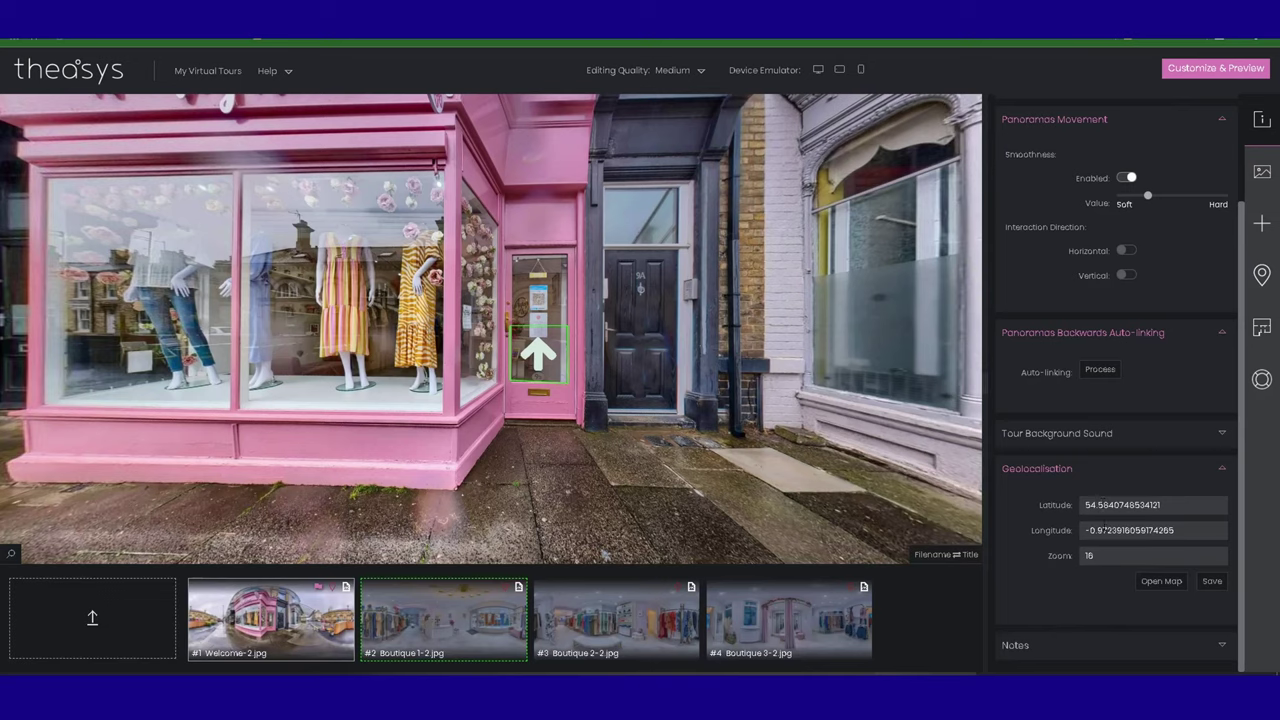
left_click(1161, 581)
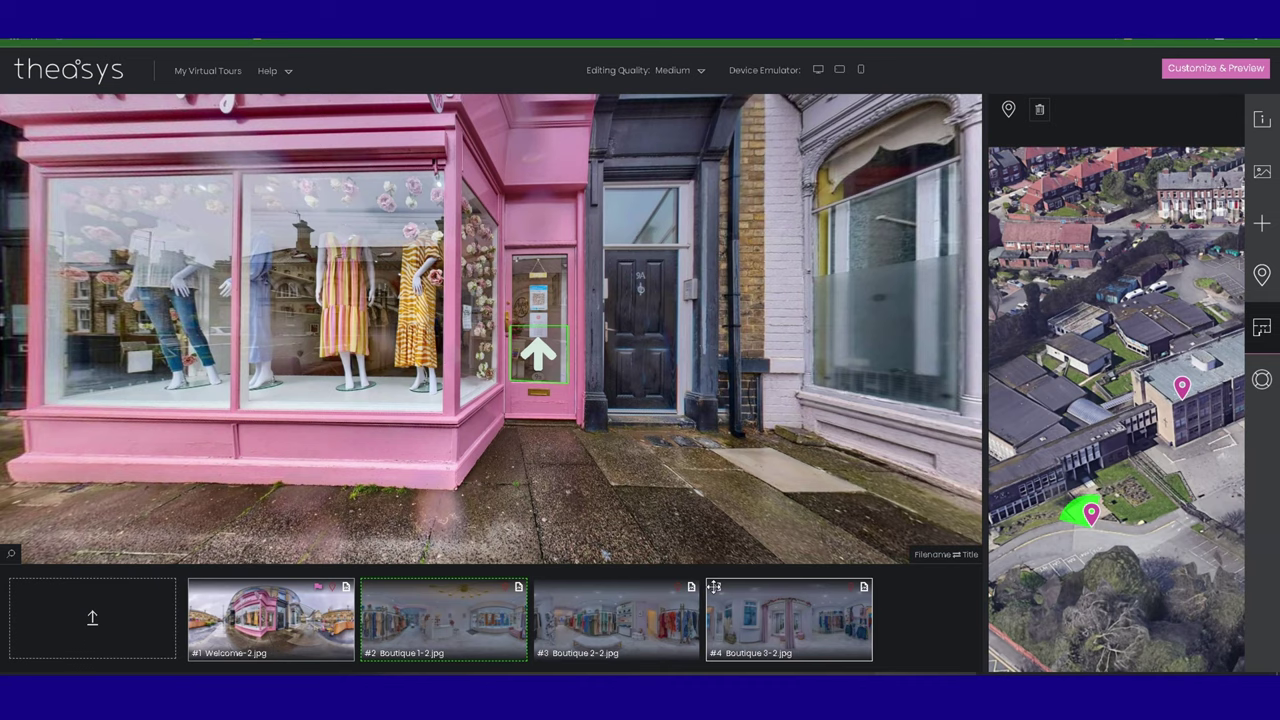
Step: Show the help topics and set the editing quality to High
left_click(1264, 384)
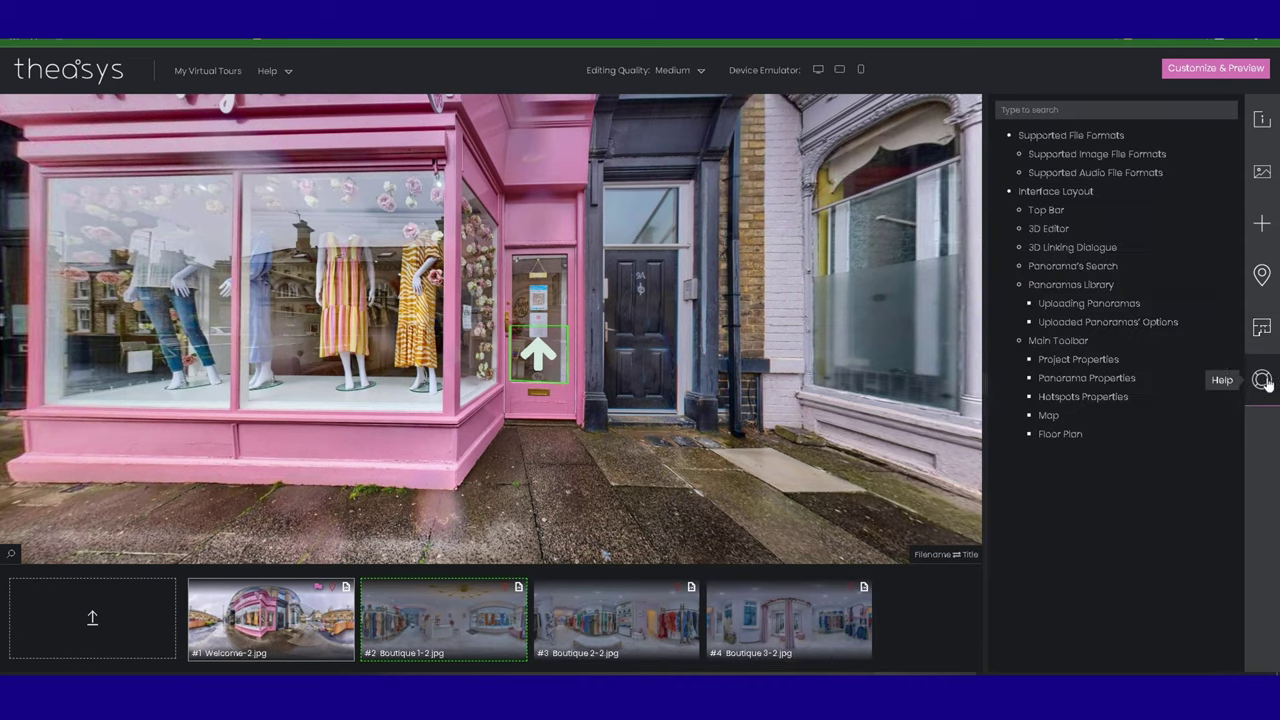
left_click(699, 76)
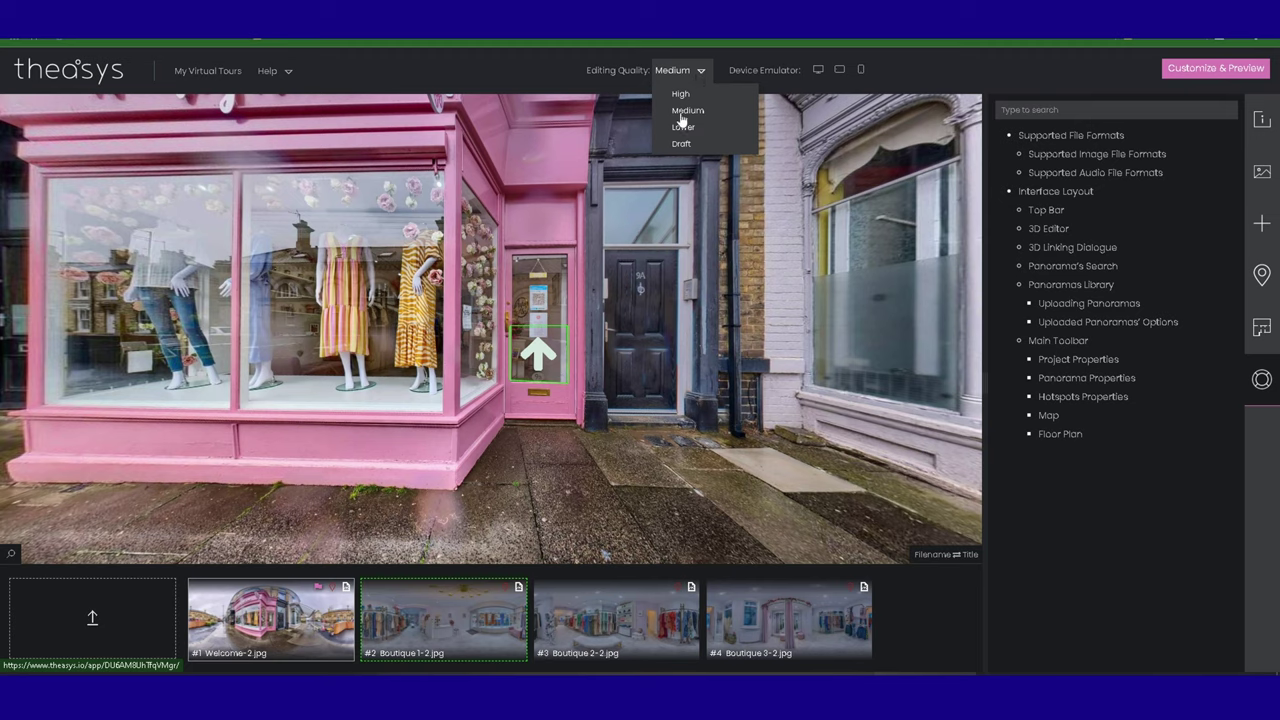
left_click(699, 73)
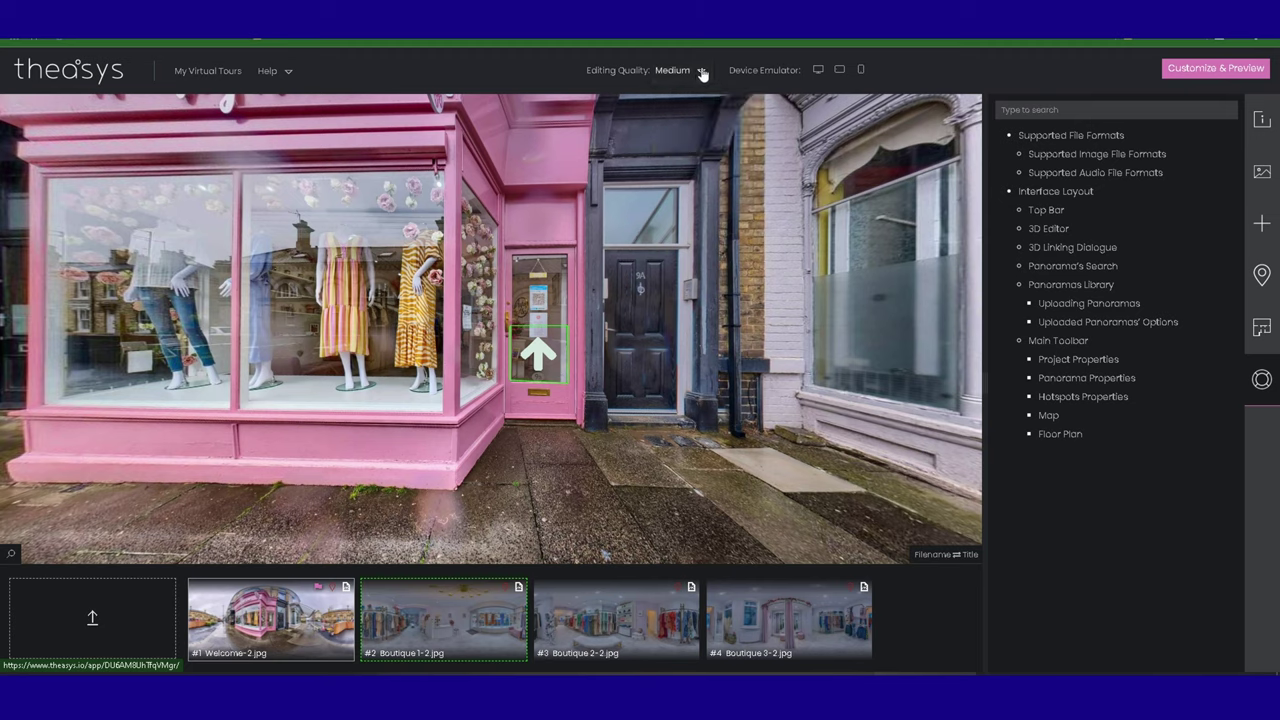
left_click(699, 74)
left_click(702, 75)
left_click(702, 76)
left_click(697, 92)
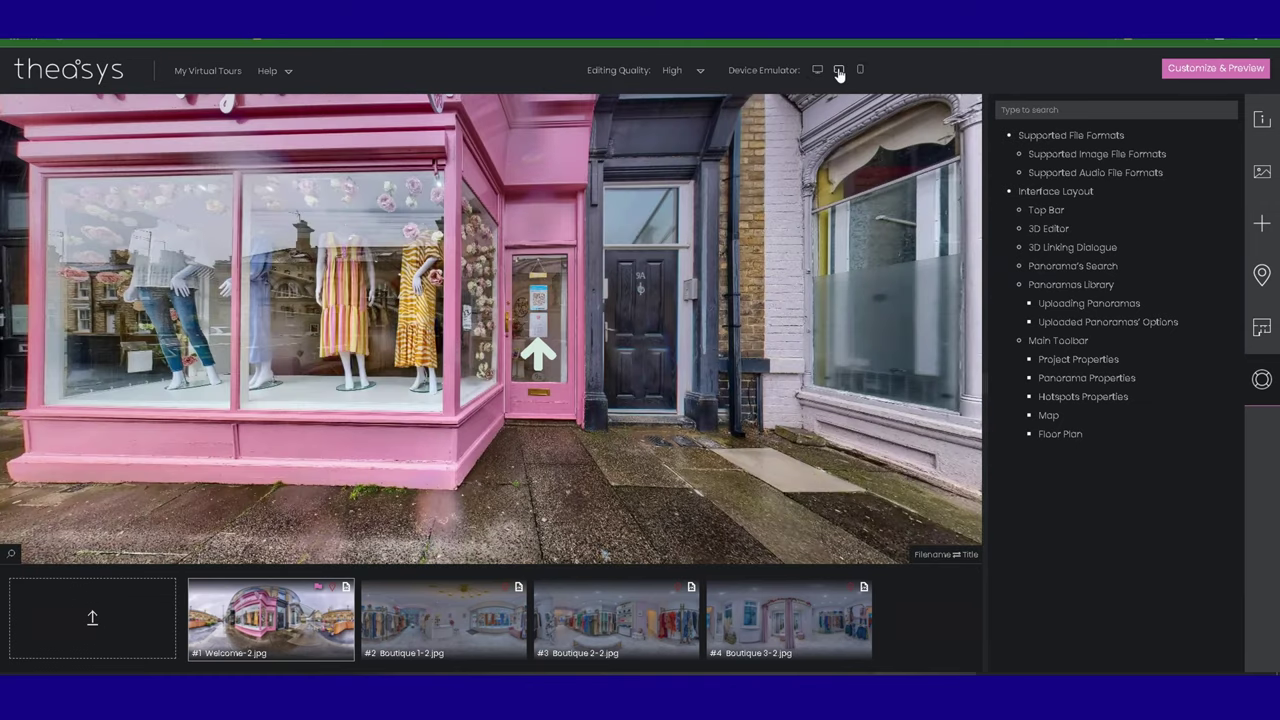
Step: Preview the Welcome-2 panorama at tablet, then mobile width, turning to look along the street
left_click(839, 72)
left_click(860, 72)
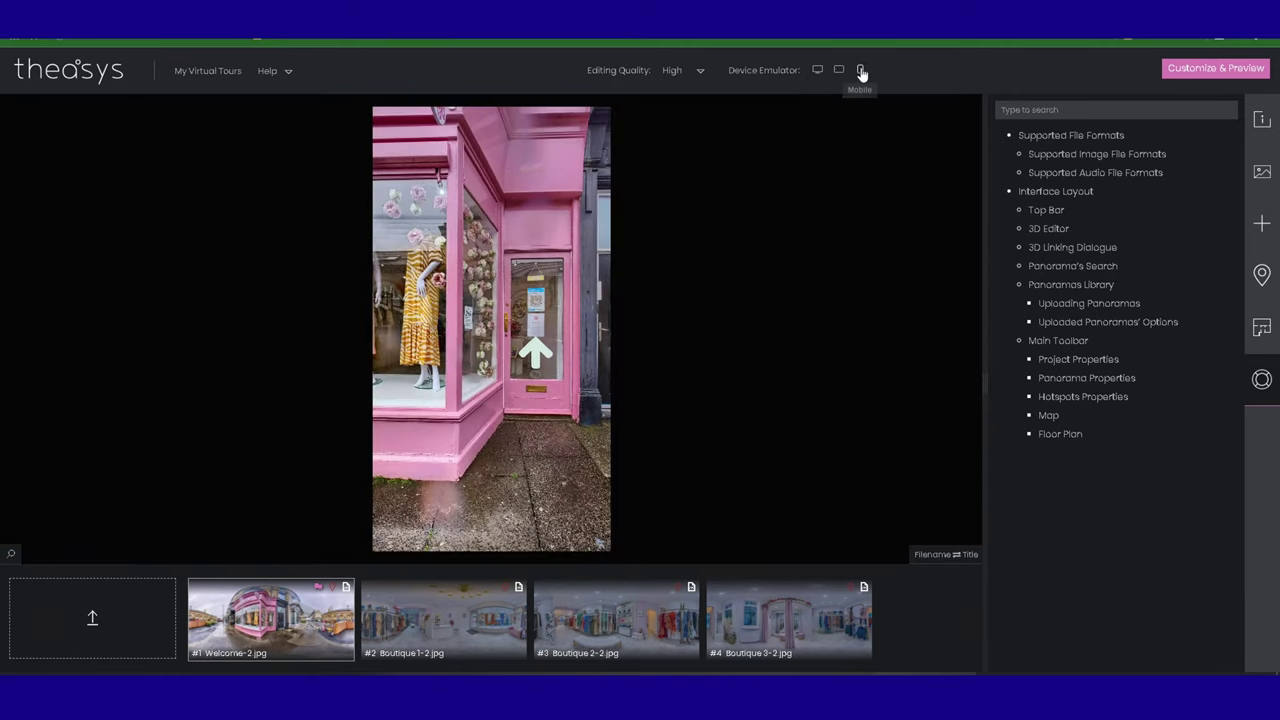
left_click_drag(500, 425, 478, 425)
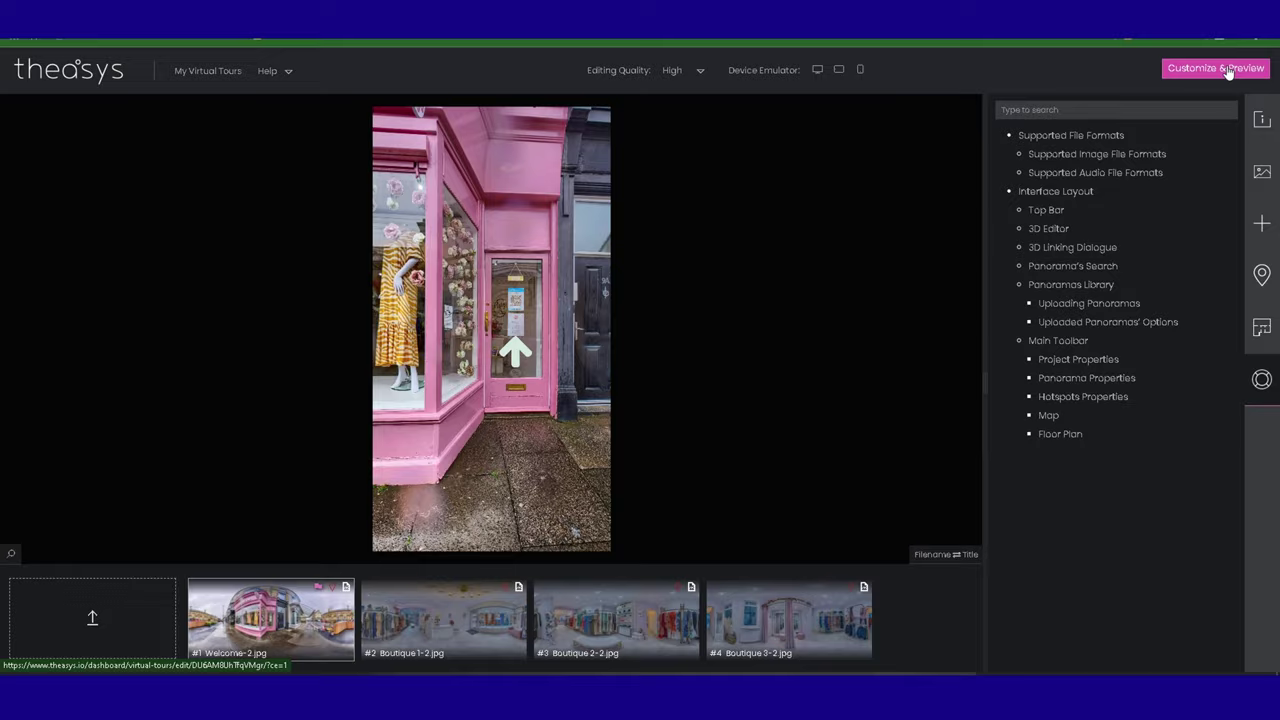
Step: Go to Customize & Preview and scroll the tour options page to the Customize & Embed list
left_click(1228, 72)
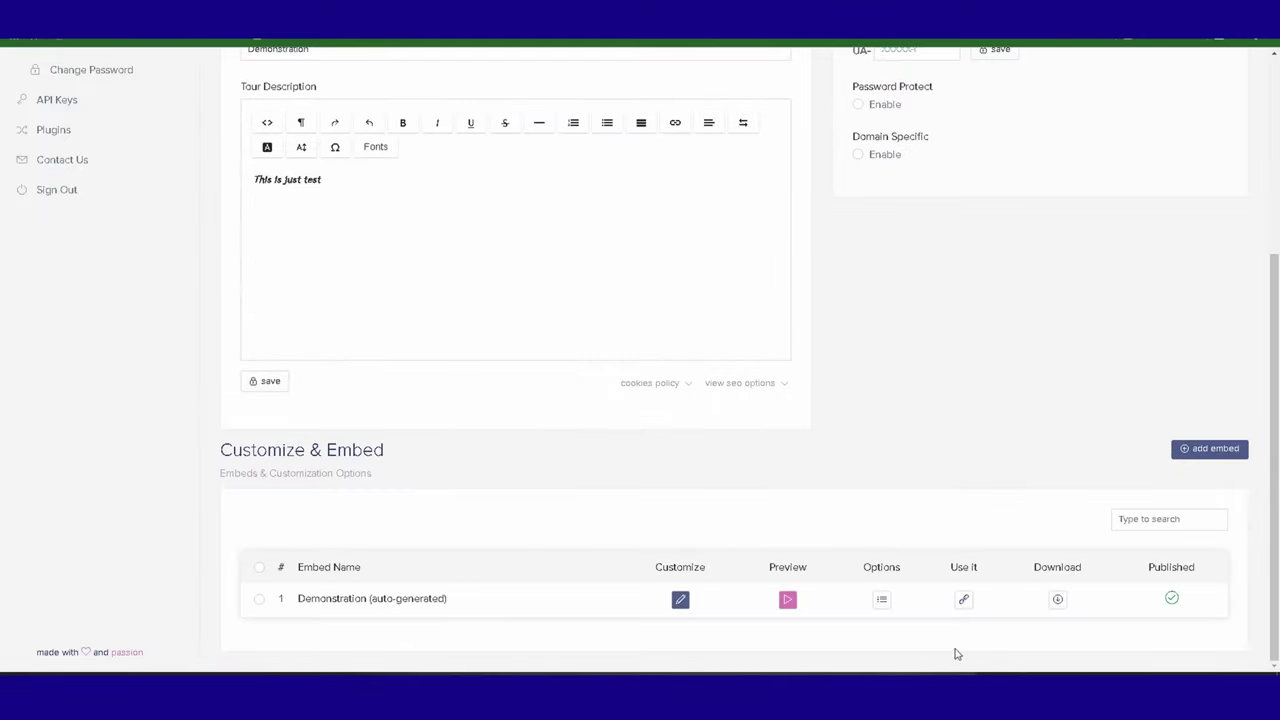
scroll(1008, 346, "up", 2)
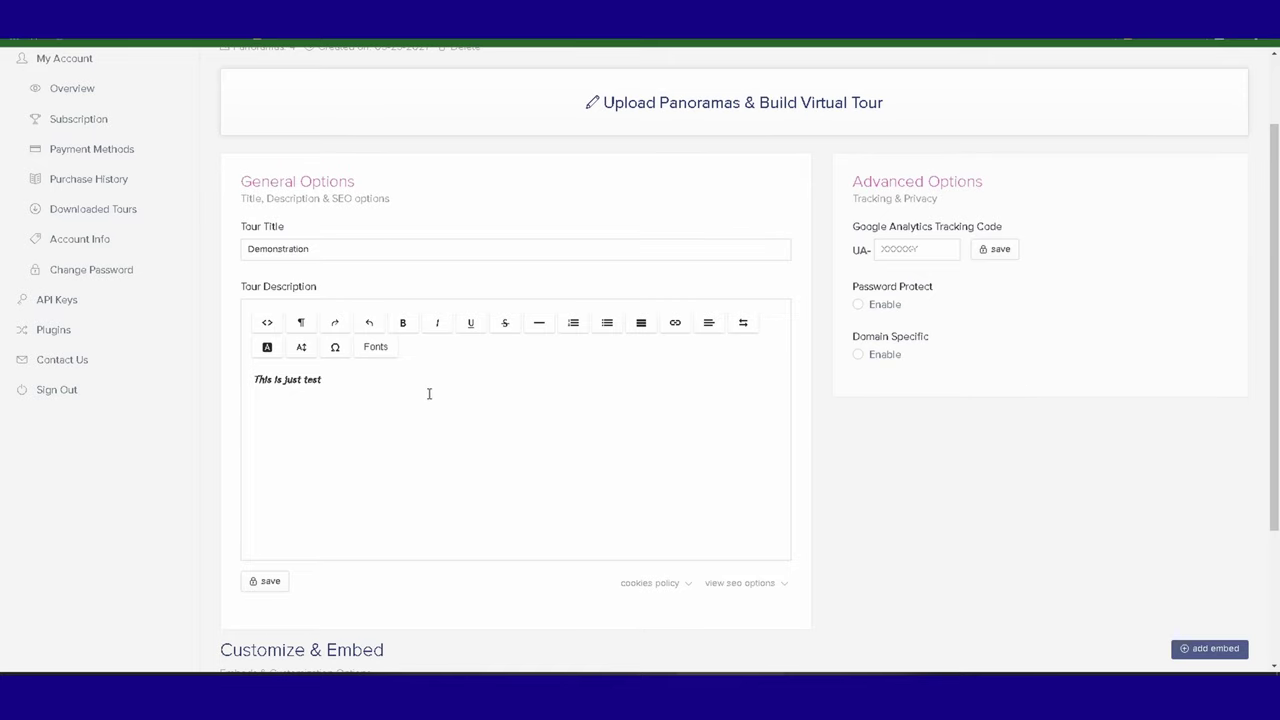
scroll(1074, 417, "down", 2)
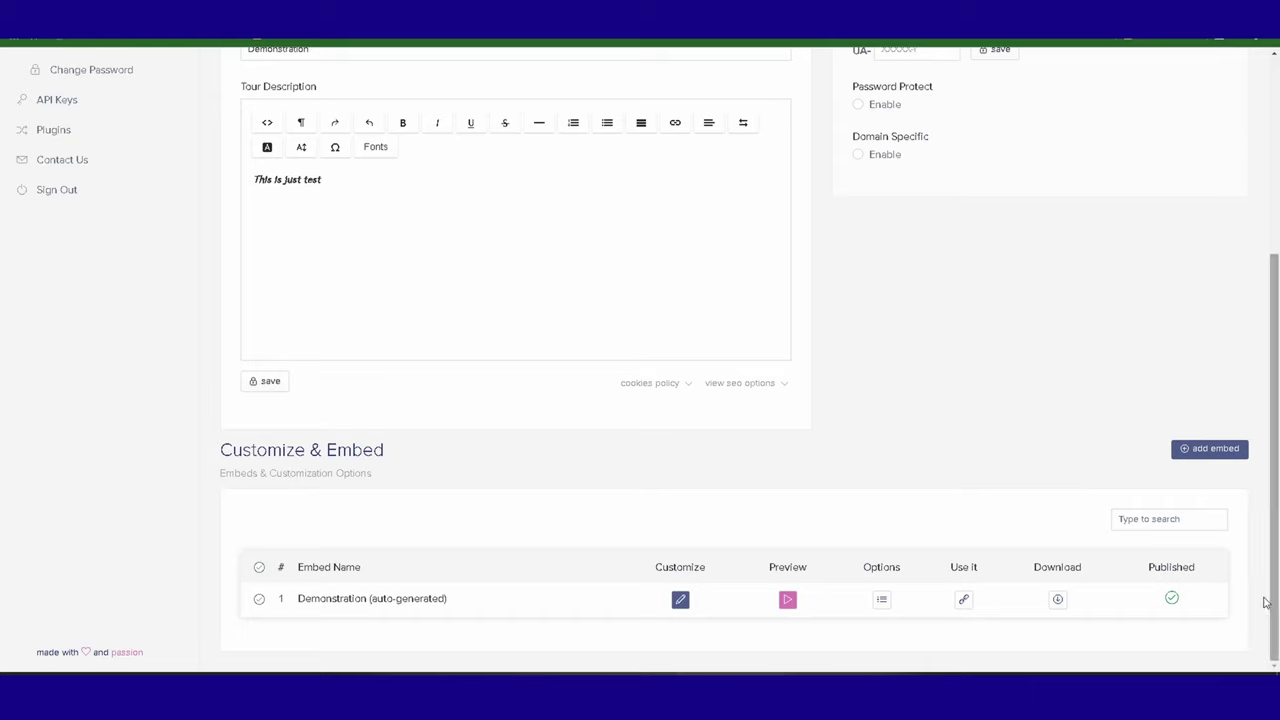
left_click(680, 600)
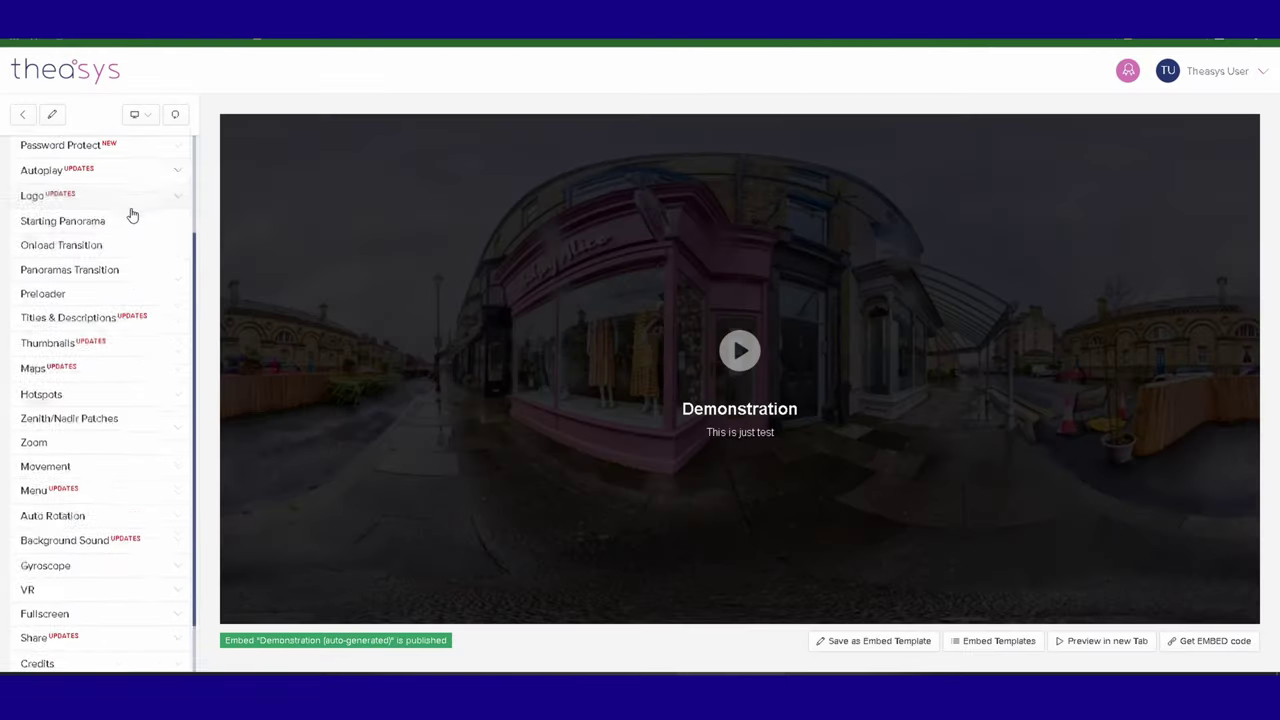
scroll(128, 214, "down", 1)
scroll(128, 214, "up", 4)
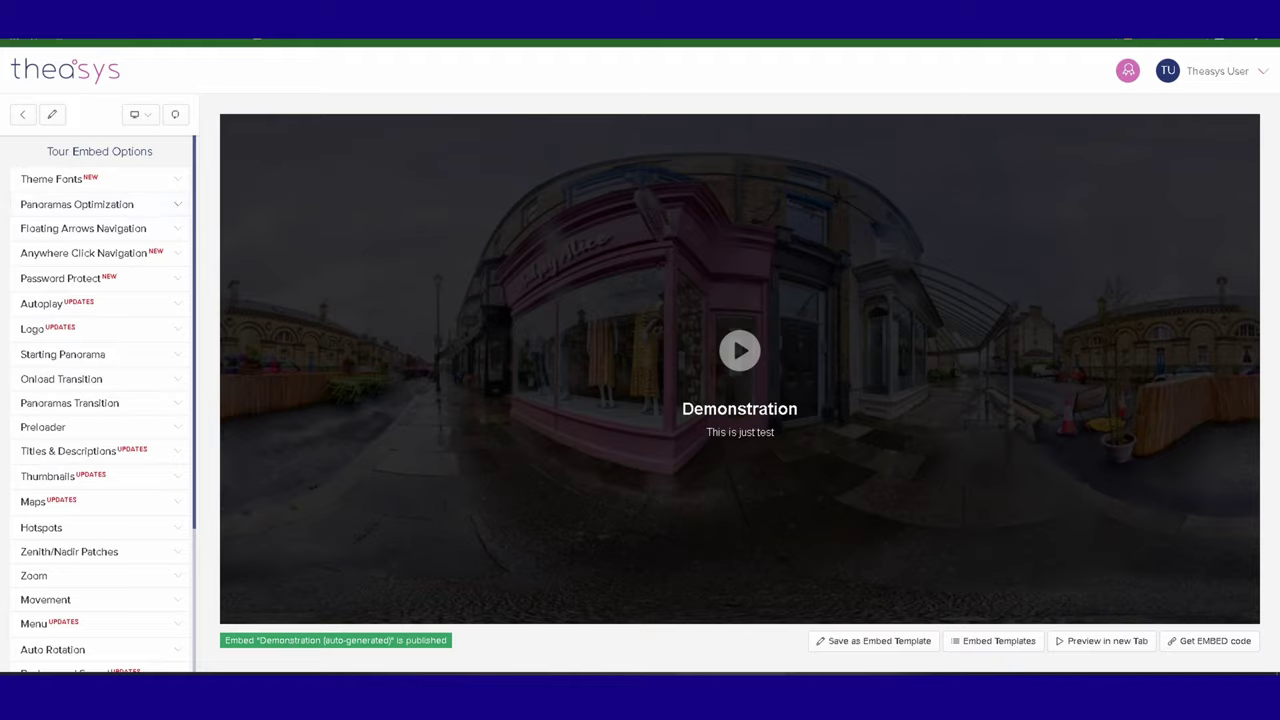
left_click(22, 114)
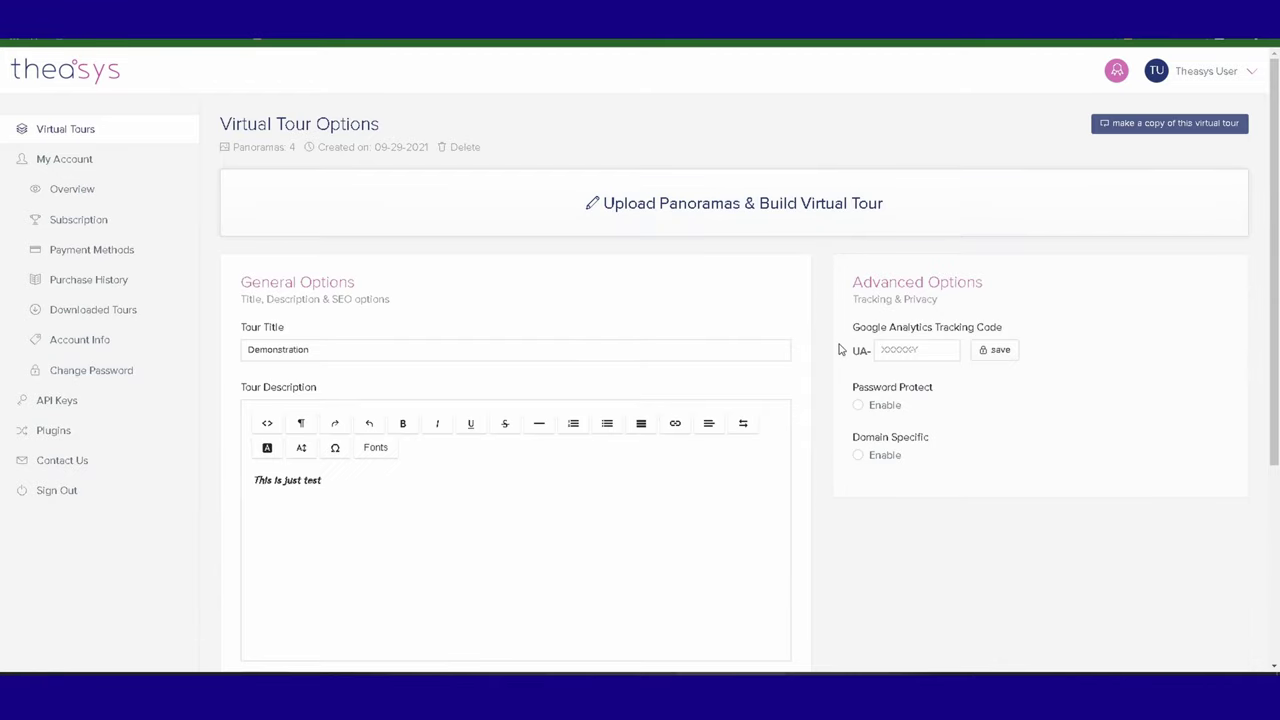
scroll(840, 349, "down", 3)
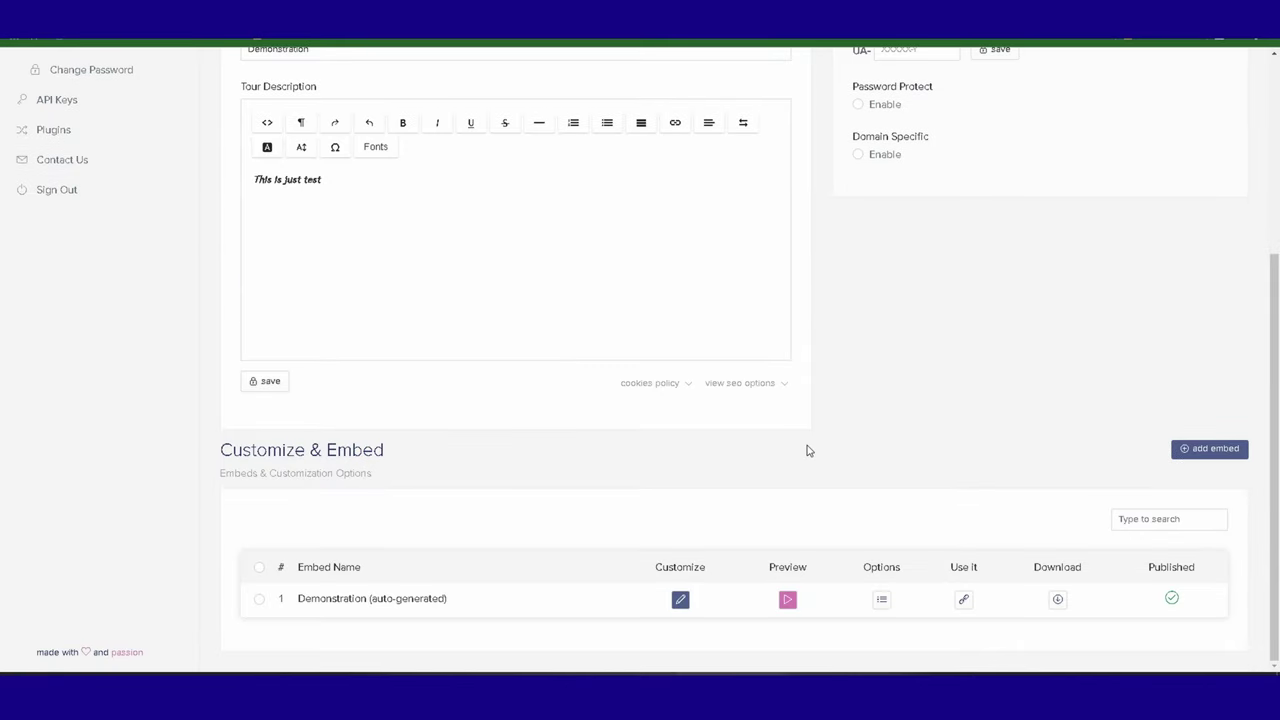
left_click(788, 600)
left_click(786, 598)
scroll(1196, 606, "up", 3)
scroll(1198, 607, "down", 3)
Step: Open the Demonstration embed's download options
left_click(1057, 601)
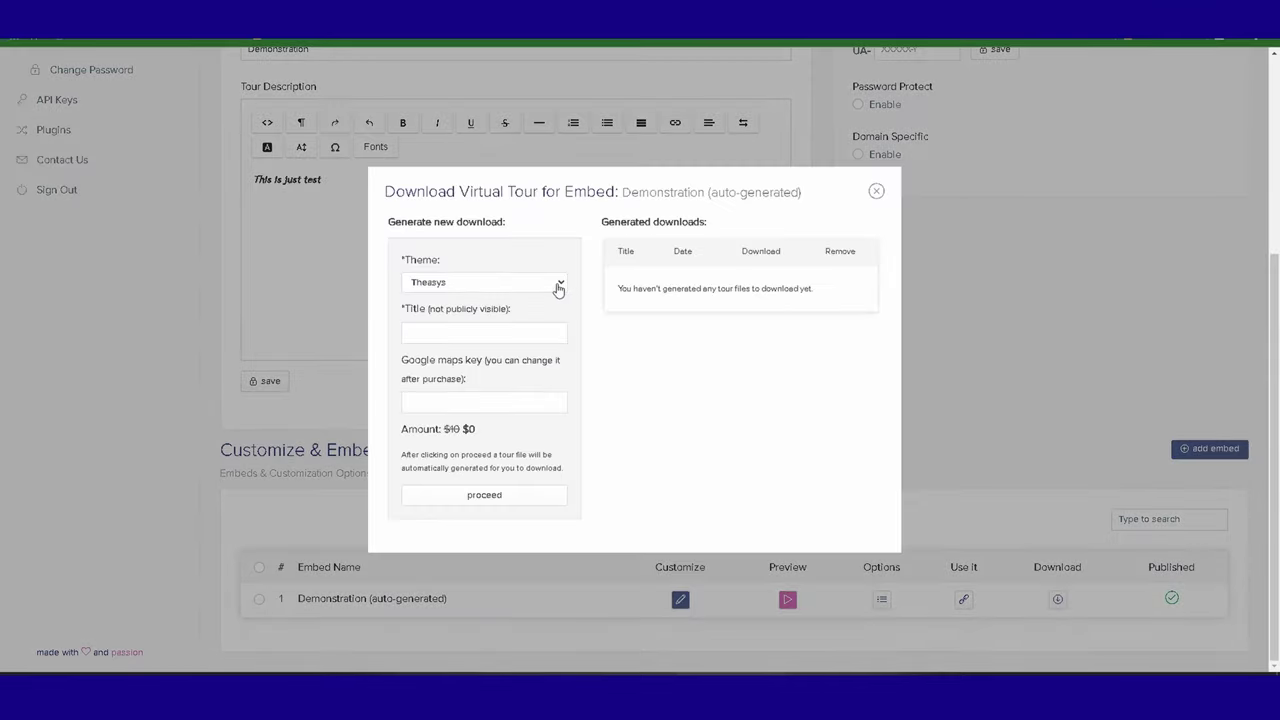
left_click(876, 191)
left_click(963, 599)
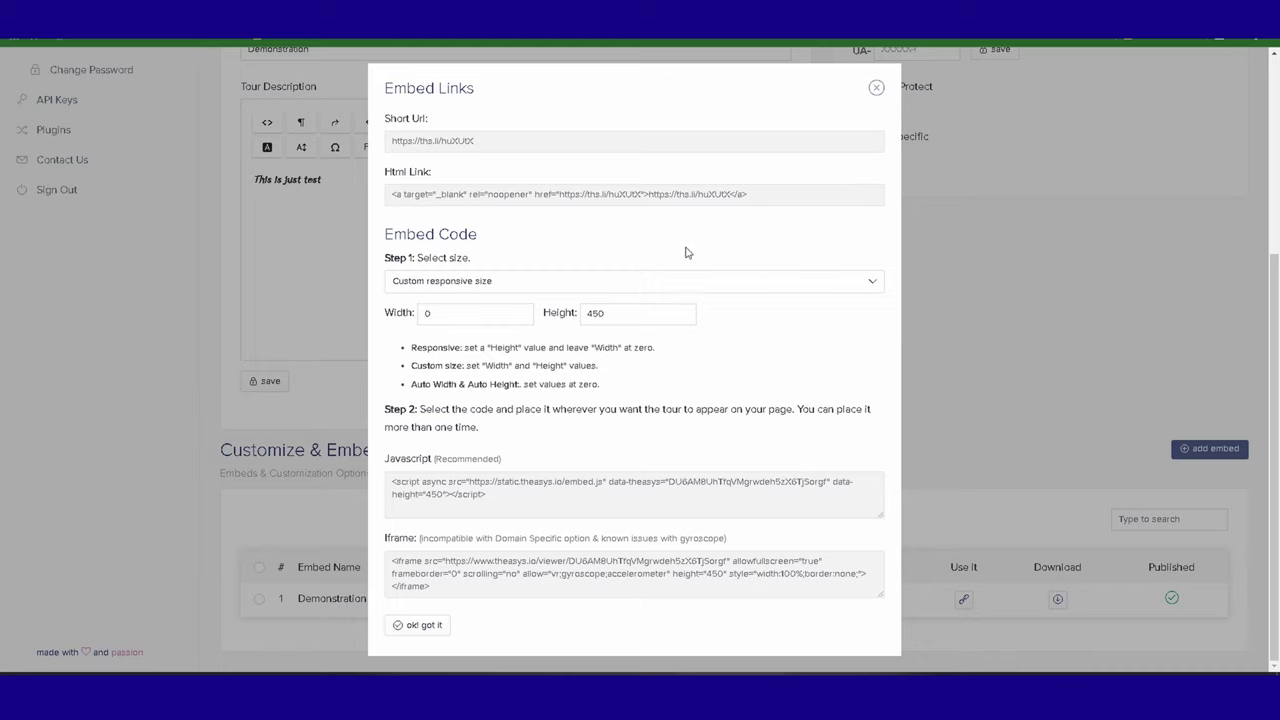
triple_click(488, 142)
right_click(438, 141)
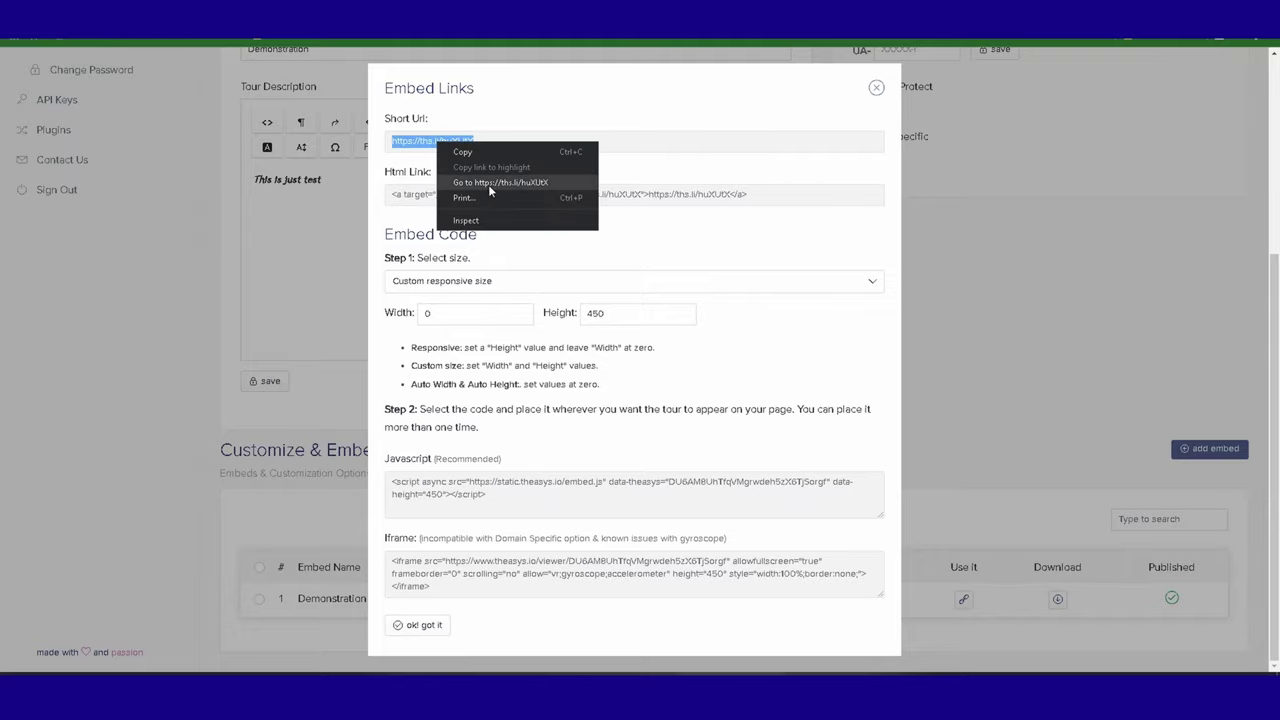
left_click(488, 184)
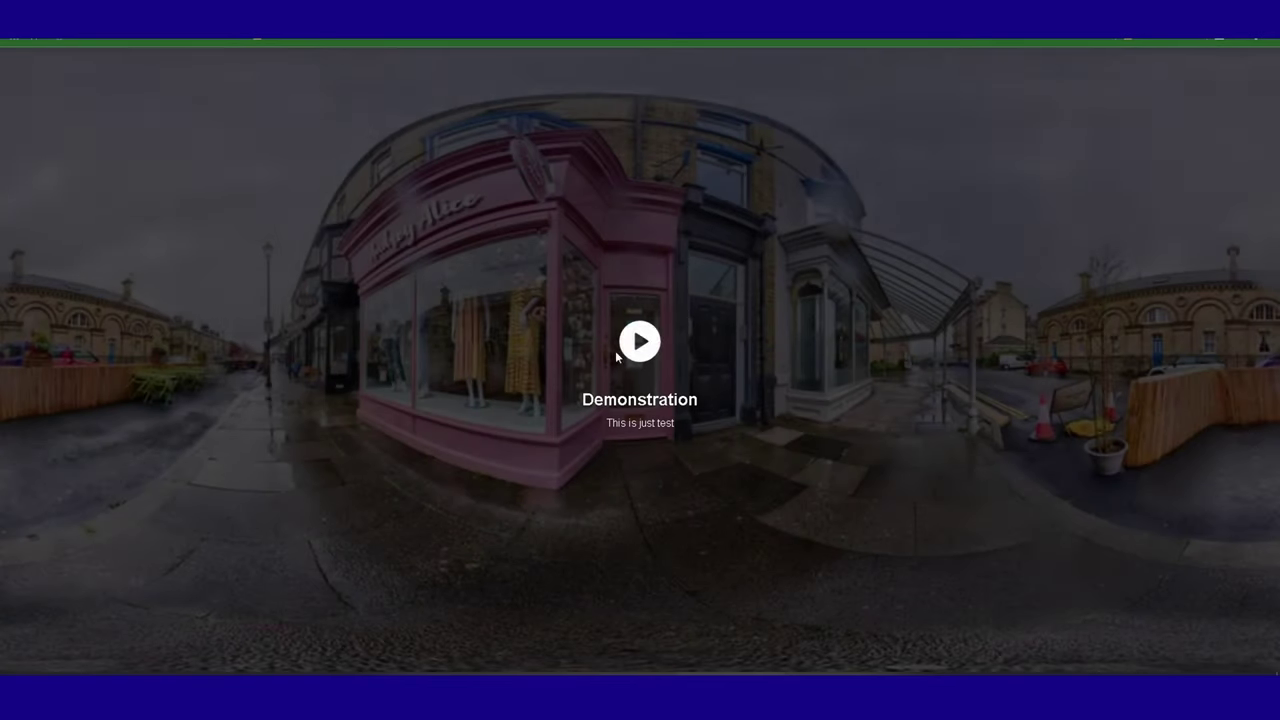
left_click(640, 341)
key("ctrl+w")
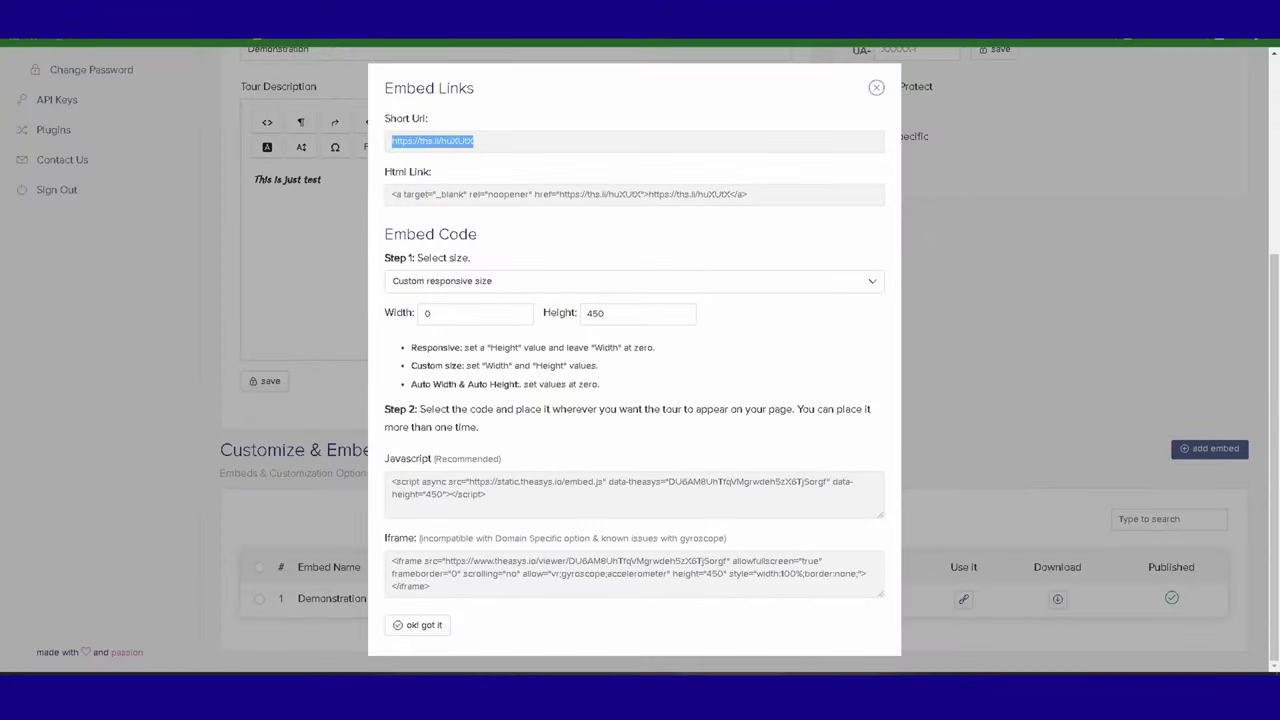
left_click(766, 199)
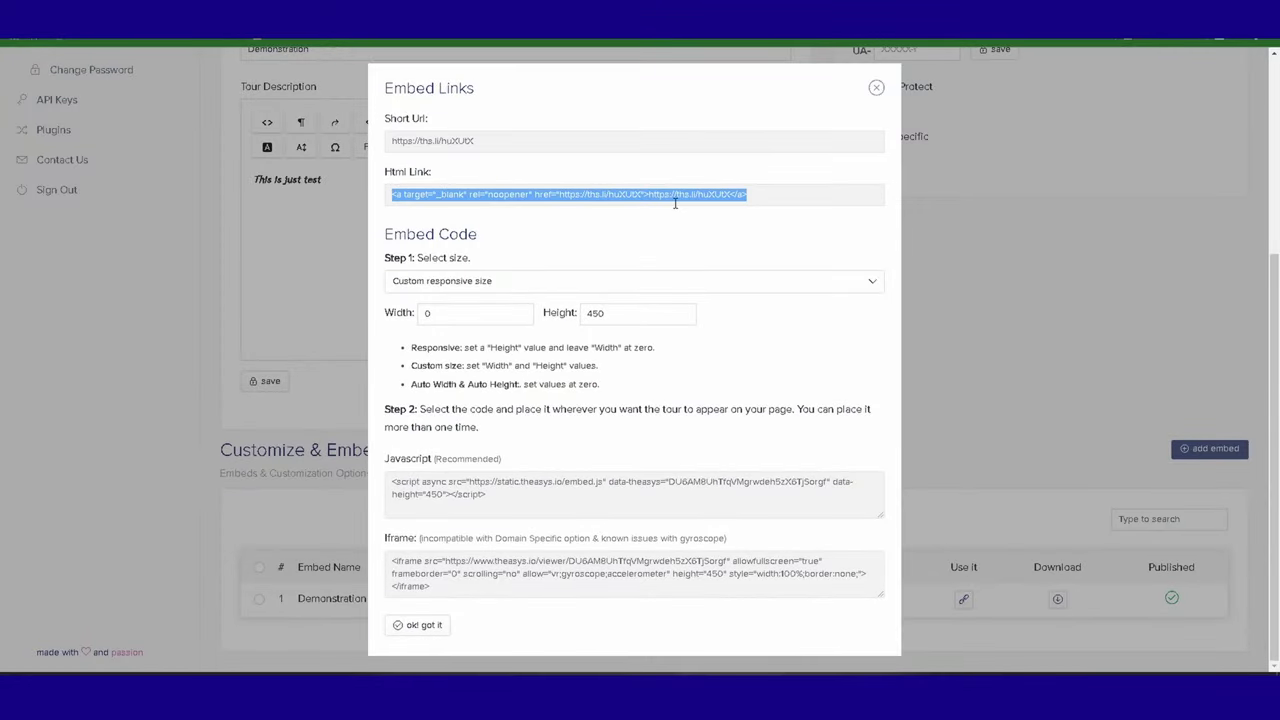
left_click_drag(480, 141, 349, 143)
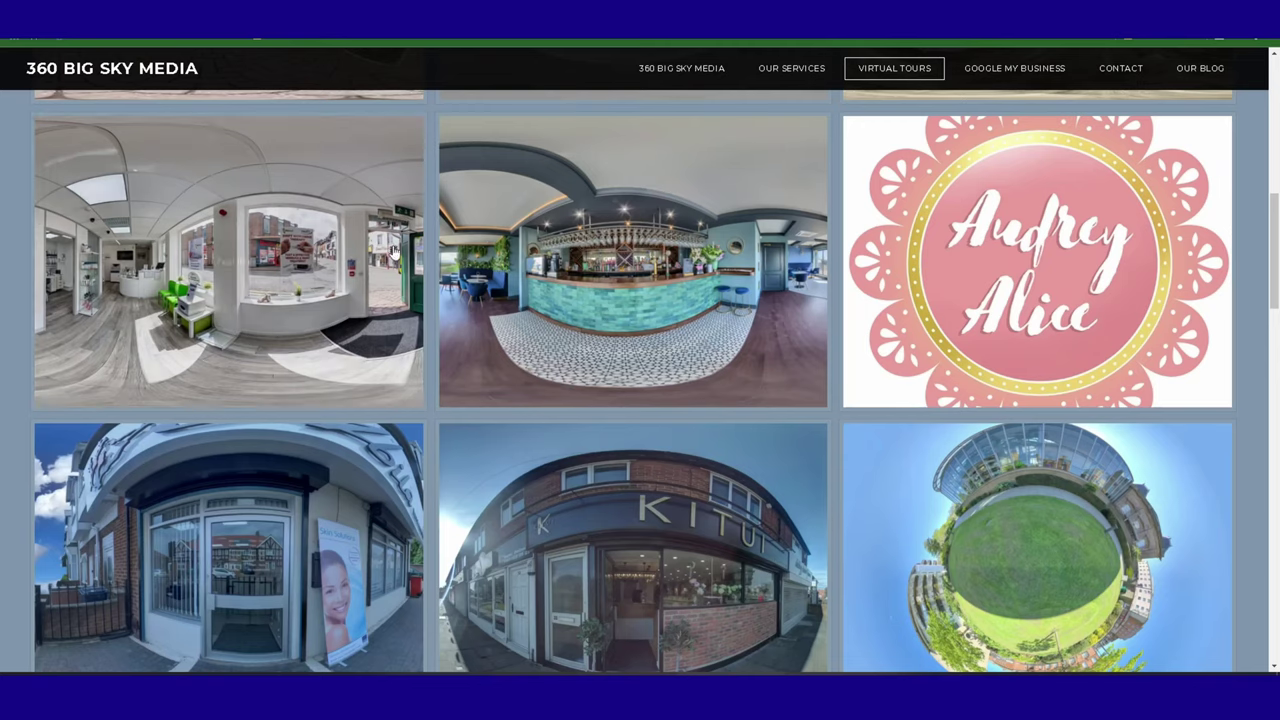
scroll(520, 380, "down", 1)
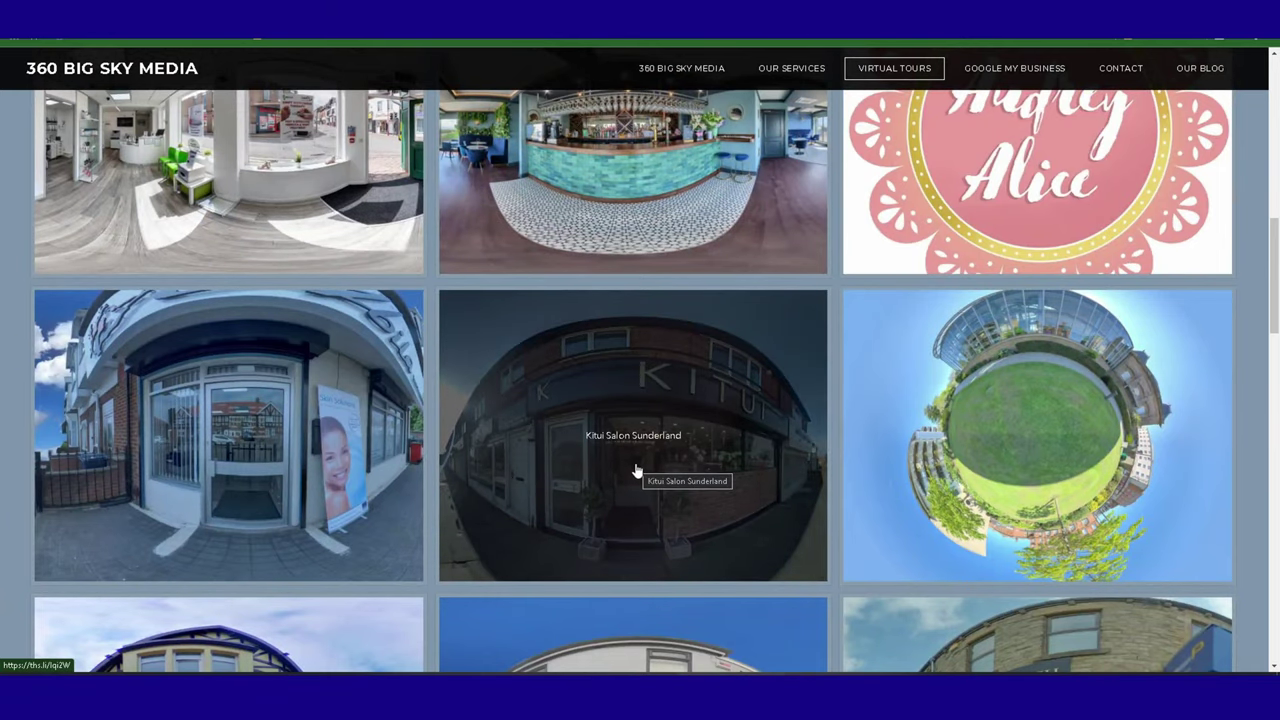
left_click(636, 470)
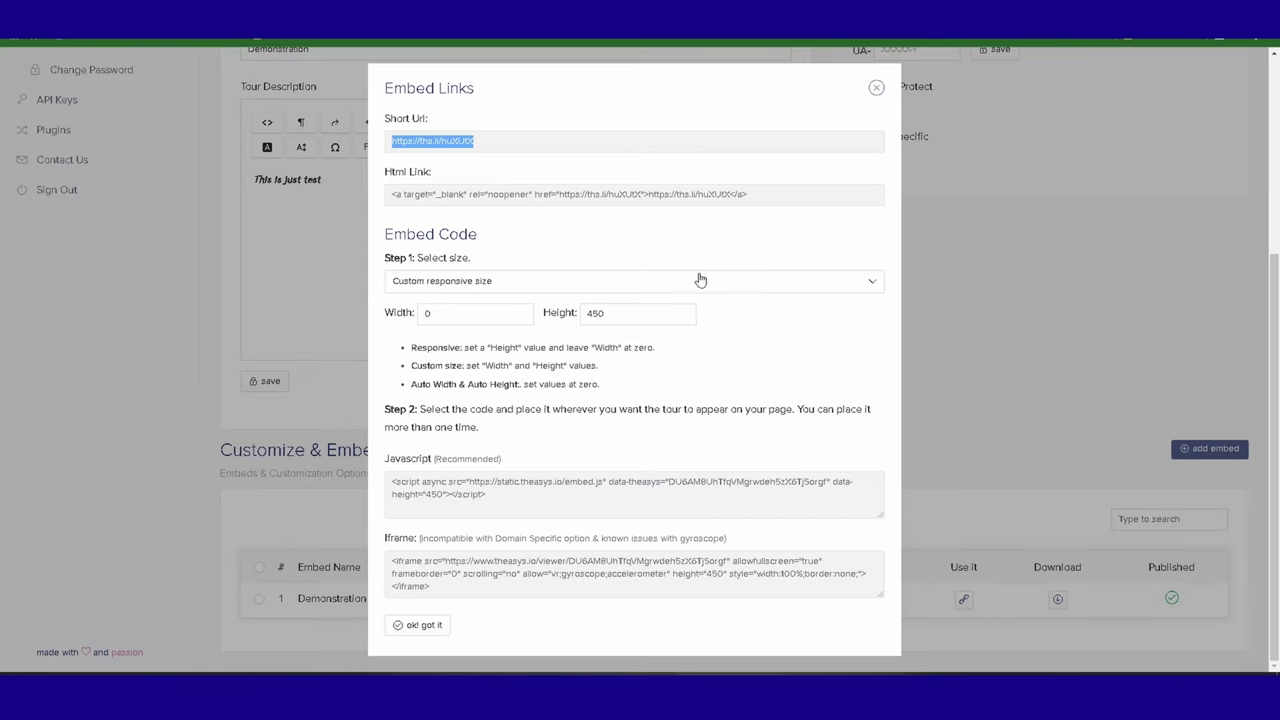
Step: Keep the Custom responsive embed size and select the whole recommended JavaScript embed code
left_click(700, 283)
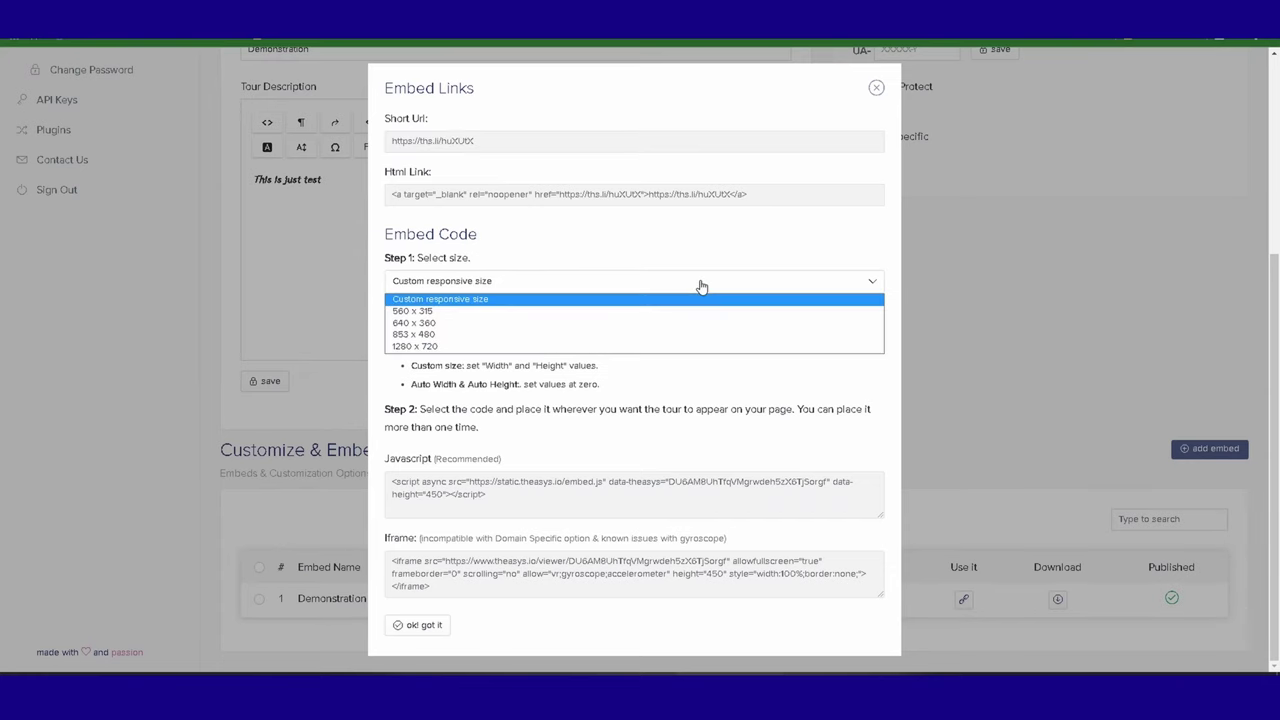
left_click(432, 300)
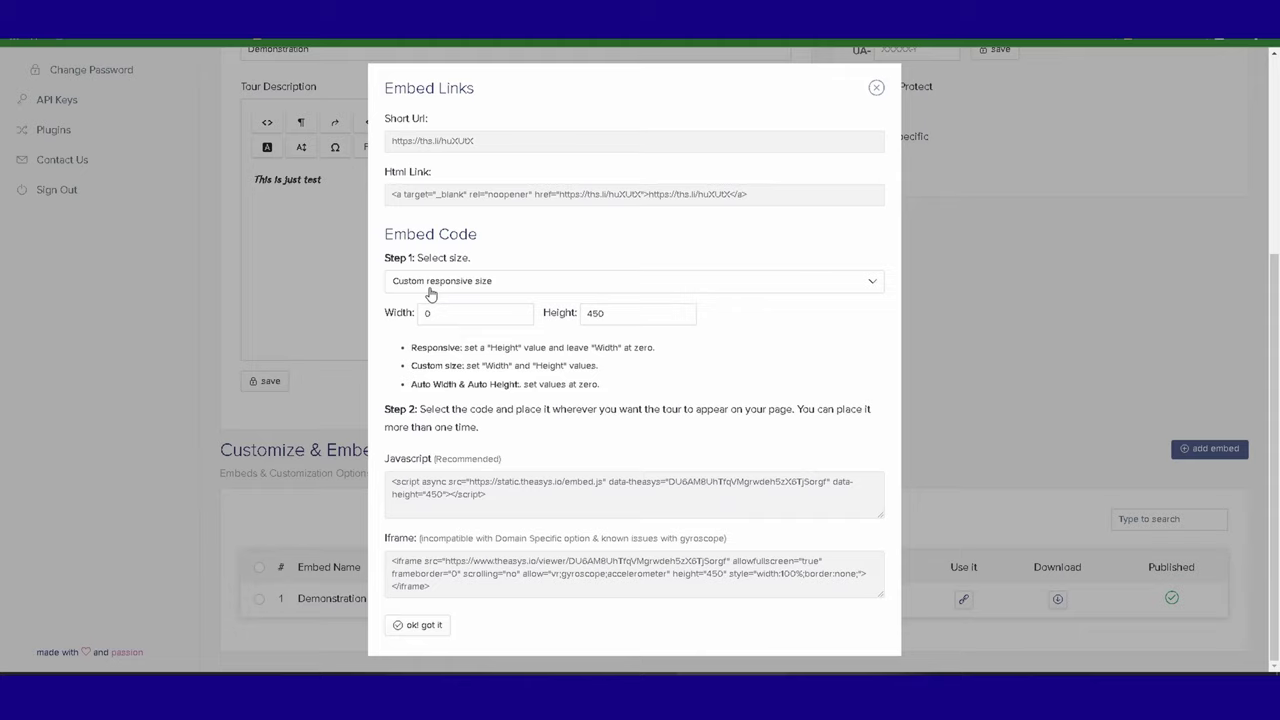
left_click(540, 282)
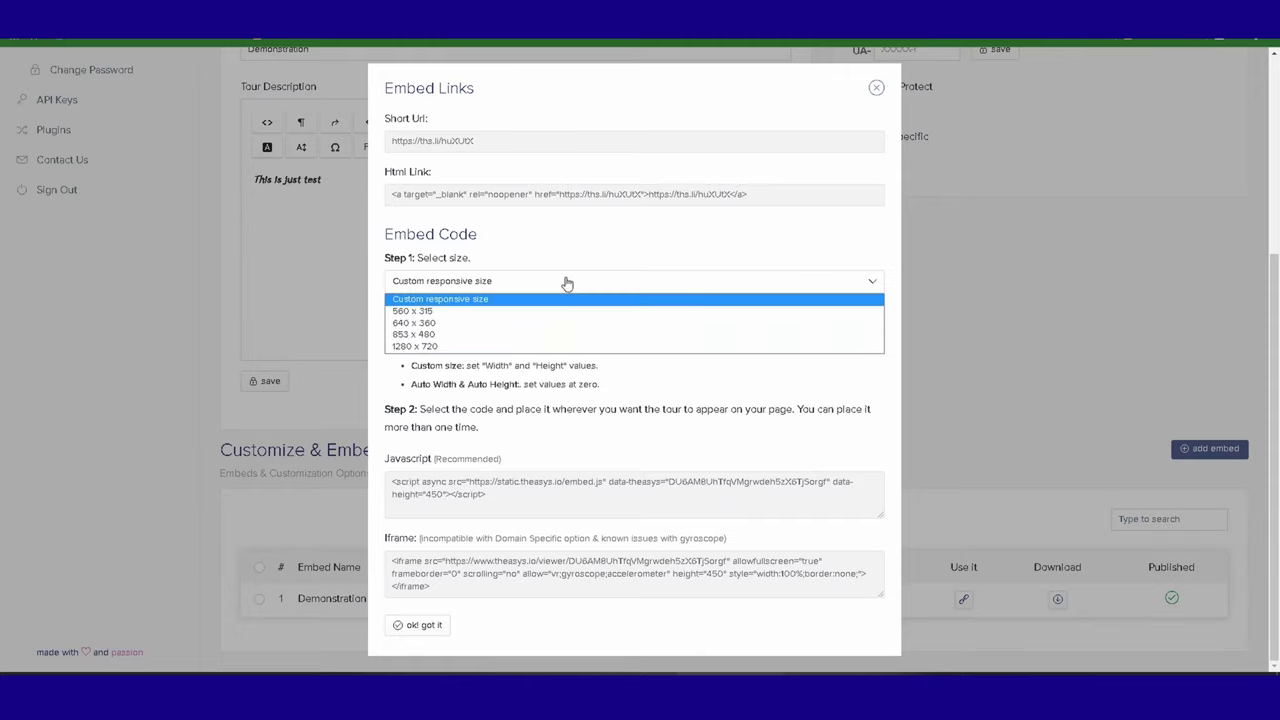
left_click(566, 284)
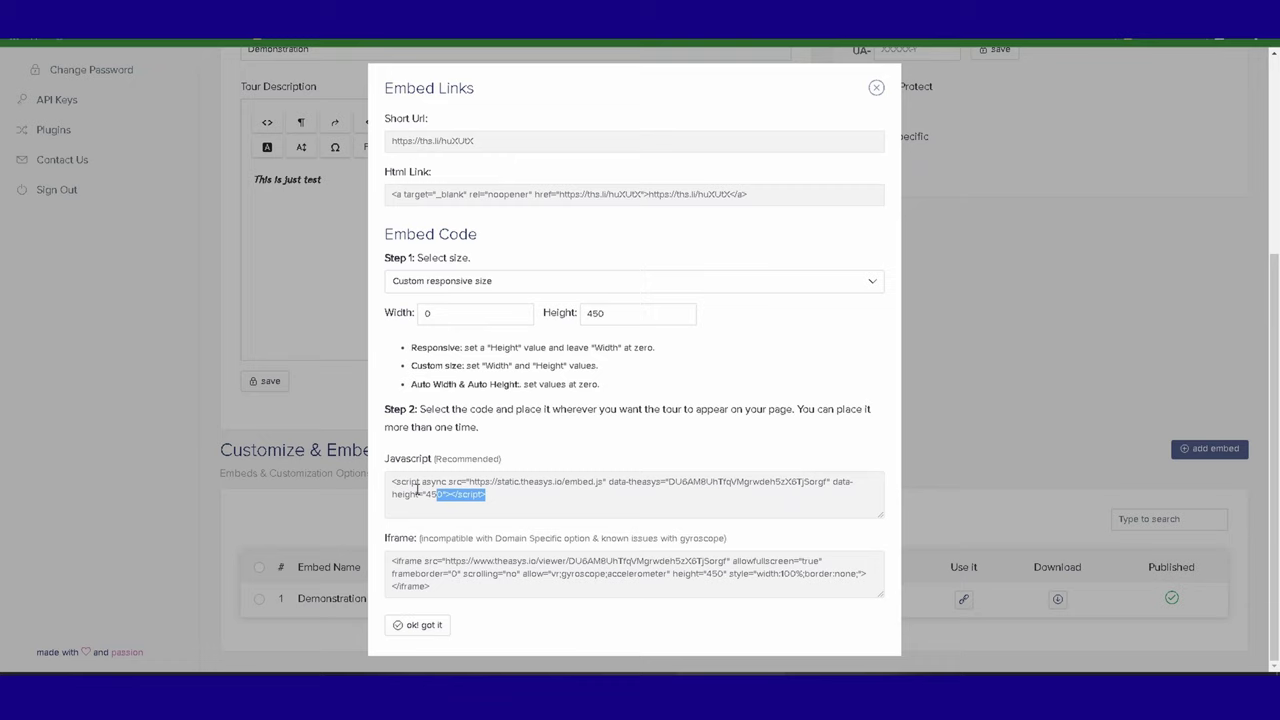
left_click_drag(418, 487, 386, 486)
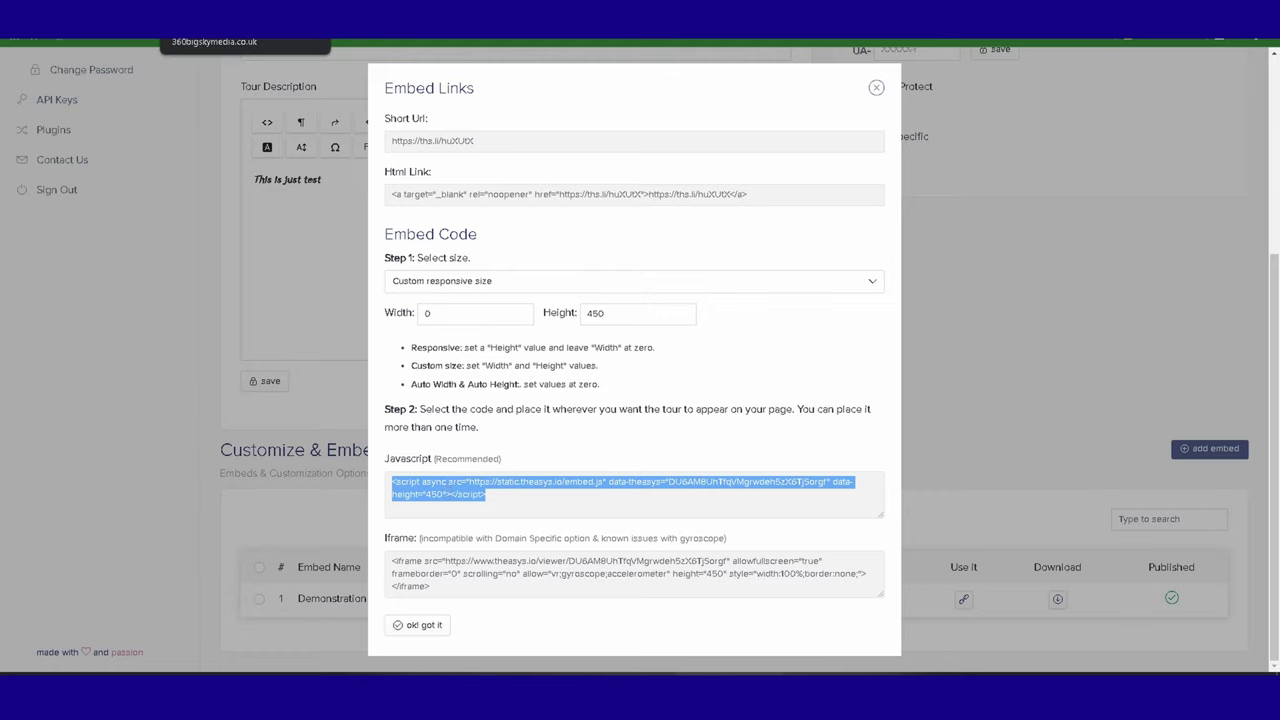
Step: Switch to the 360 Big Sky Media tab showing the embedded Church Cottage Wall Northumberland tour
left_click(250, 40)
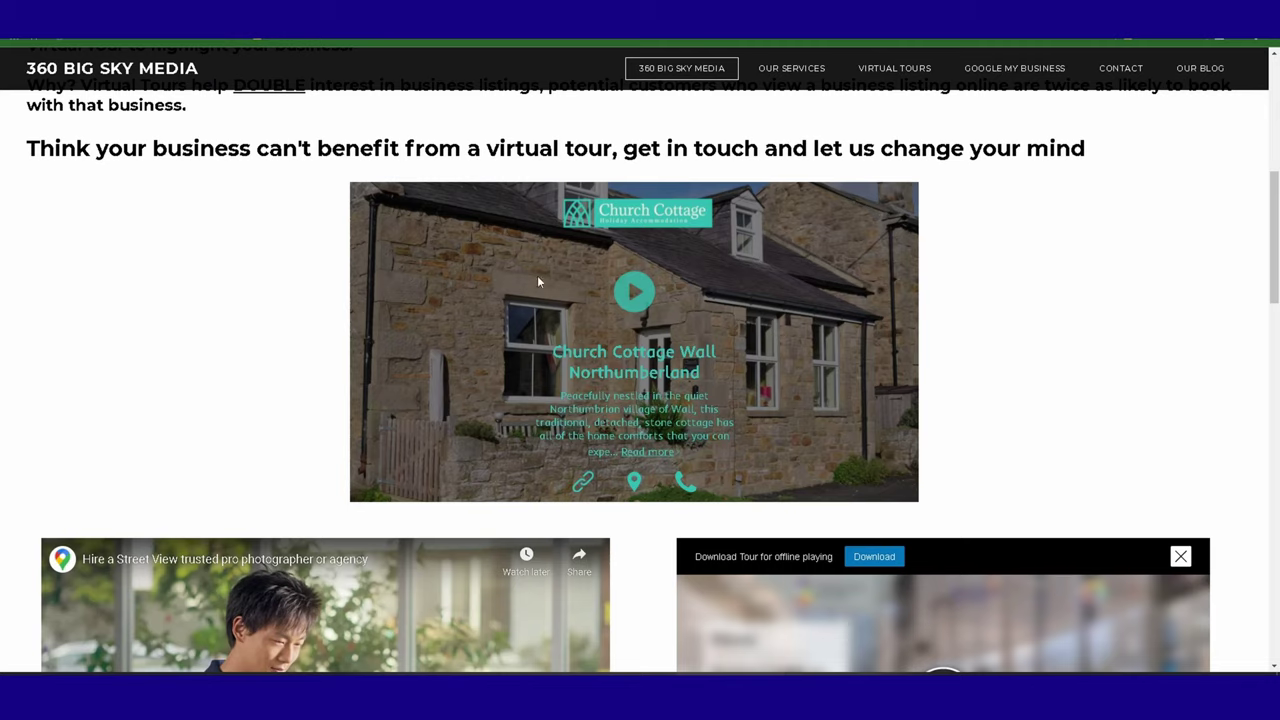